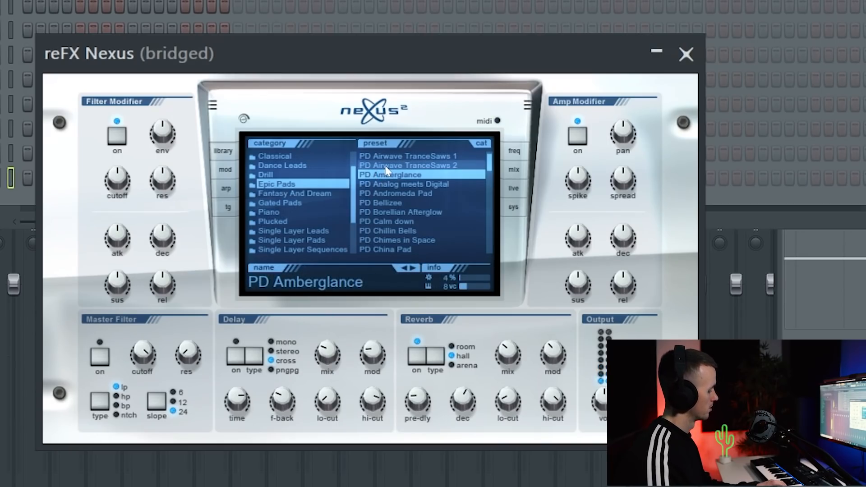
Step: Audition the Epic Pads presets for the first pad and load PD Chillin Bells
{"action": "left_click", "coordinate": [394, 195]}
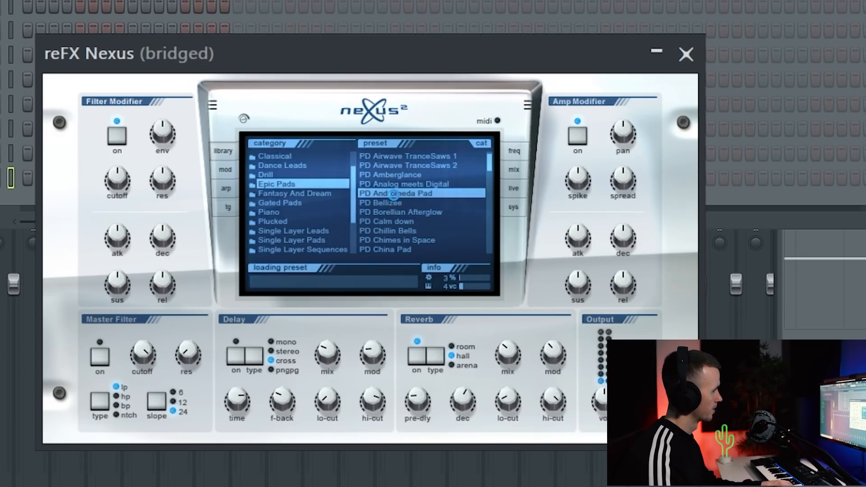
{"action": "left_click", "coordinate": [396, 204]}
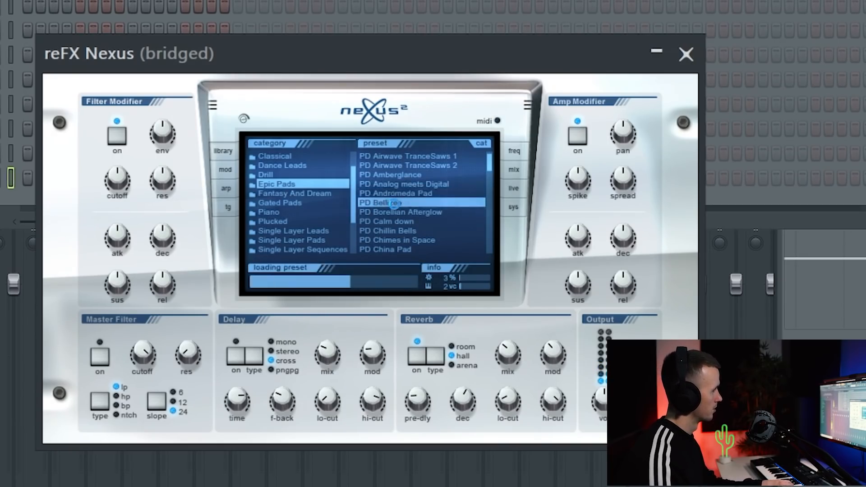
{"action": "left_click", "coordinate": [396, 222]}
{"action": "left_click", "coordinate": [399, 231]}
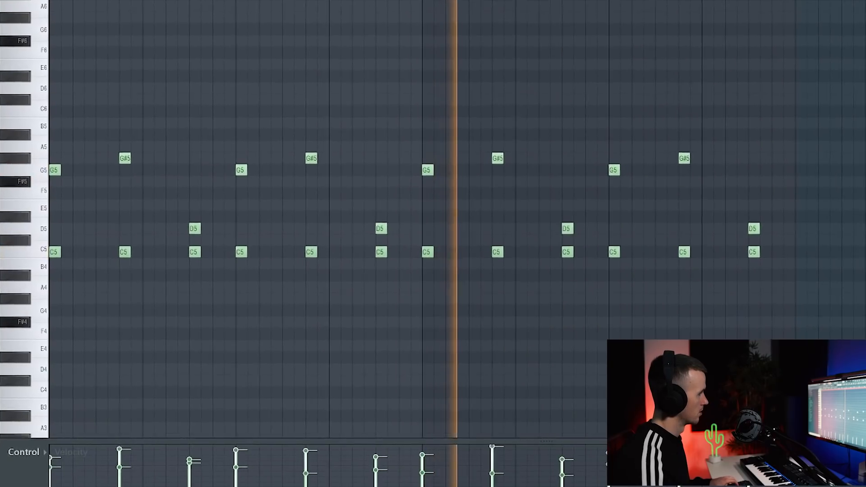
{"action": "scroll", "coordinate": [535, 130], "scroll_direction": "down", "scroll_amount": 1}
{"action": "left_click_drag", "start_coordinate": [525, 123], "coordinate": [461, 180]}
{"action": "left_click_drag", "start_coordinate": [144, 133], "coordinate": [91, 143]}
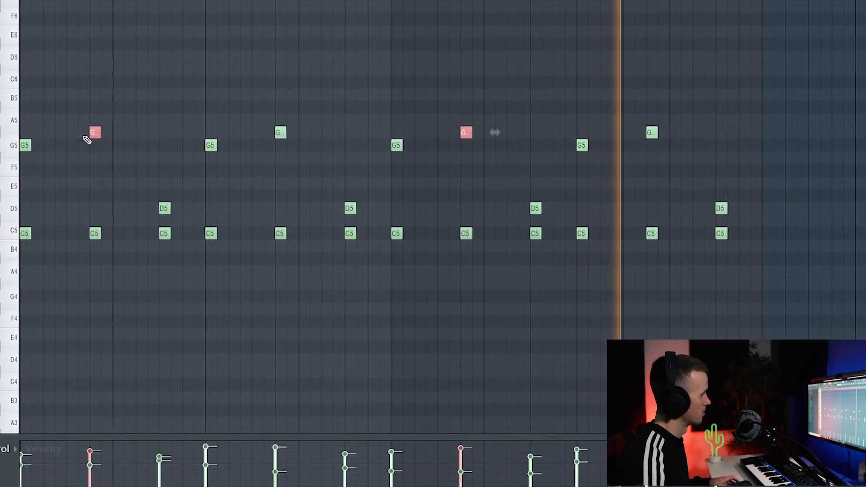
{"action": "left_click", "coordinate": [577, 29], "text": "ctrl"}
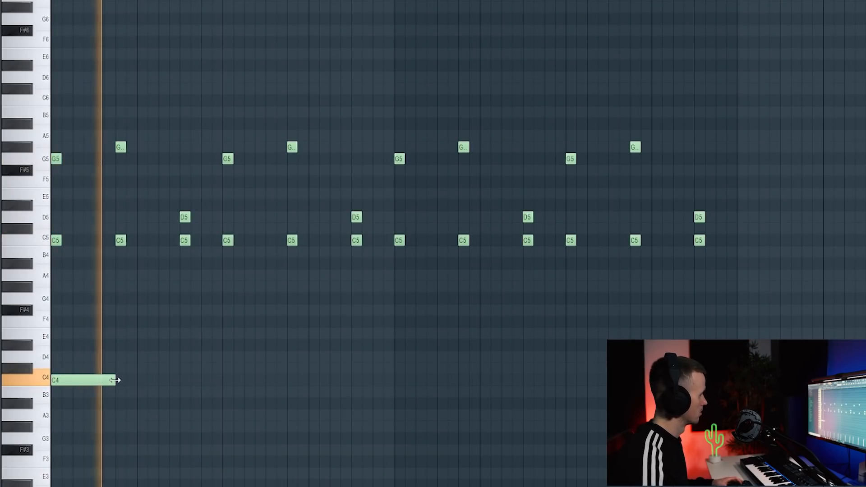
Step: Add one-bar C4 notes beneath the chords at the start of bars 3, 5 and 7
{"action": "left_click", "coordinate": [238, 382]}
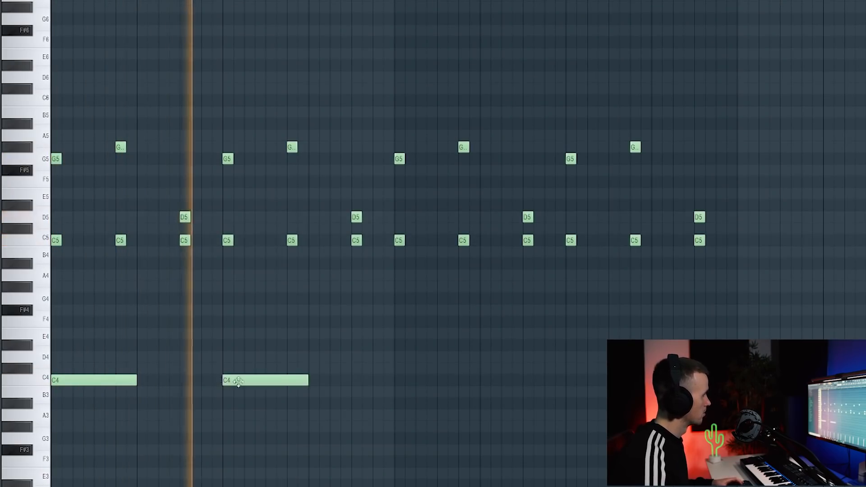
{"action": "left_click", "coordinate": [397, 379]}
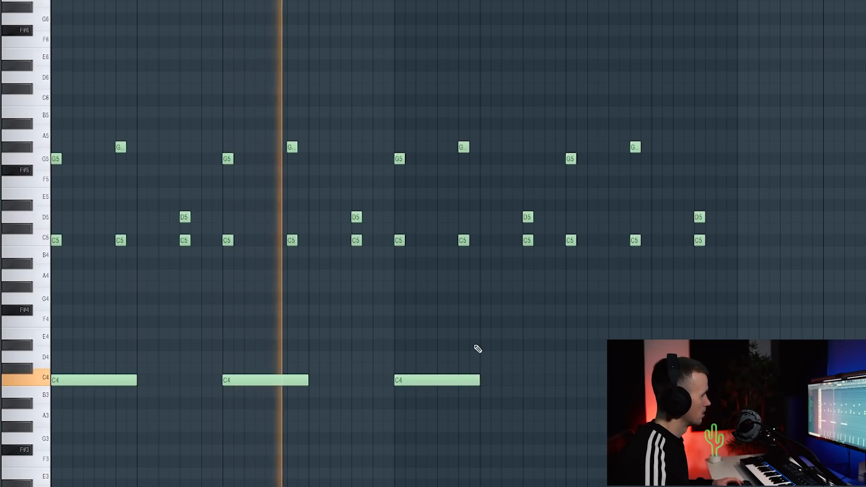
{"action": "left_click", "coordinate": [570, 380]}
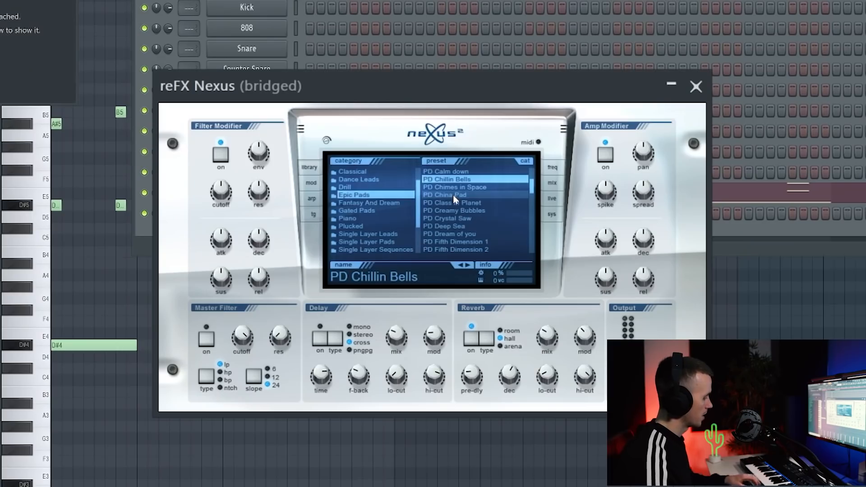
Step: Audition Epic Pads presets such as PD China Pad and PD Fifth Dimension 2 for the second pad, and close the synth
{"action": "left_click", "coordinate": [453, 195]}
{"action": "left_click", "coordinate": [453, 188]}
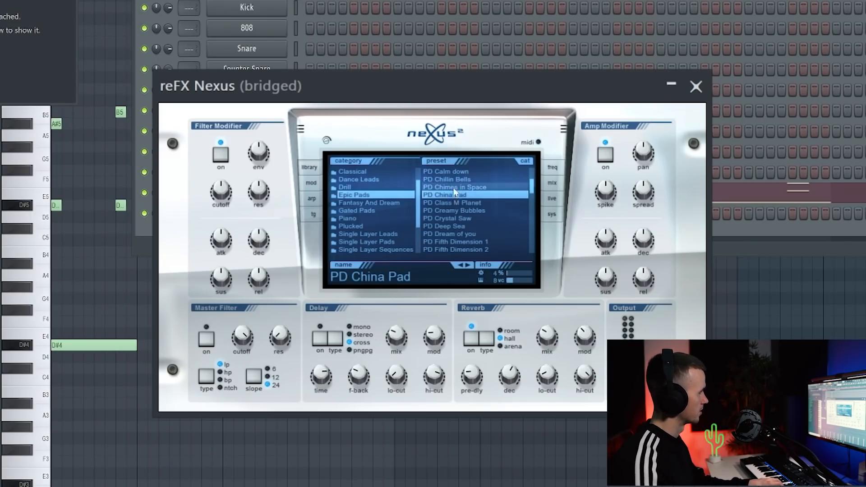
{"action": "left_click", "coordinate": [452, 196]}
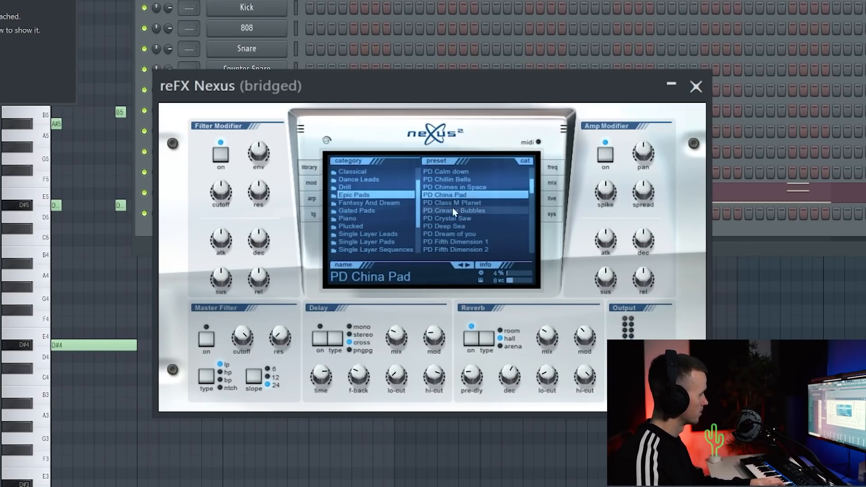
{"action": "left_click", "coordinate": [453, 211]}
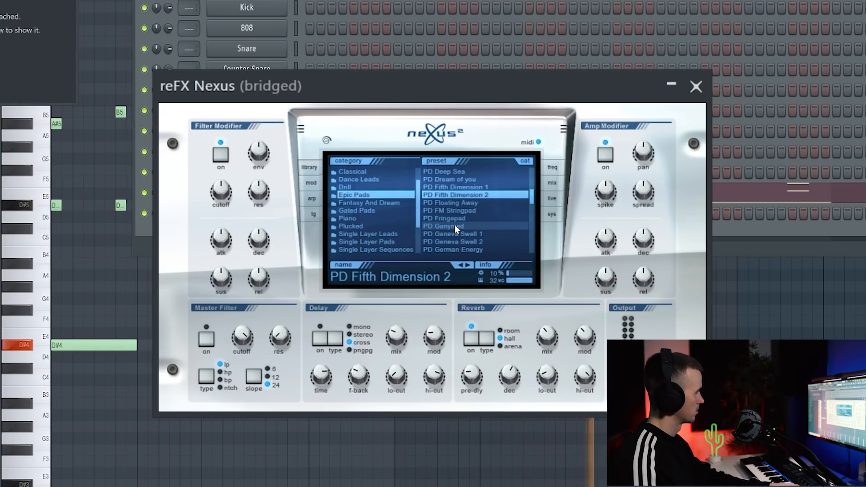
{"action": "left_click", "coordinate": [709, 89]}
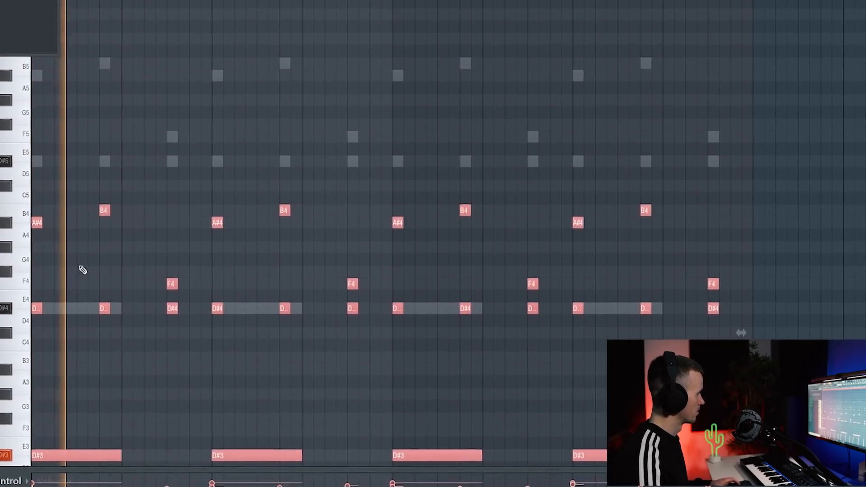
Step: Delete the four long D#3 bass notes from the second pad's pattern
{"action": "right_click", "coordinate": [106, 445]}
{"action": "right_click", "coordinate": [271, 445]}
{"action": "right_click", "coordinate": [433, 445]}
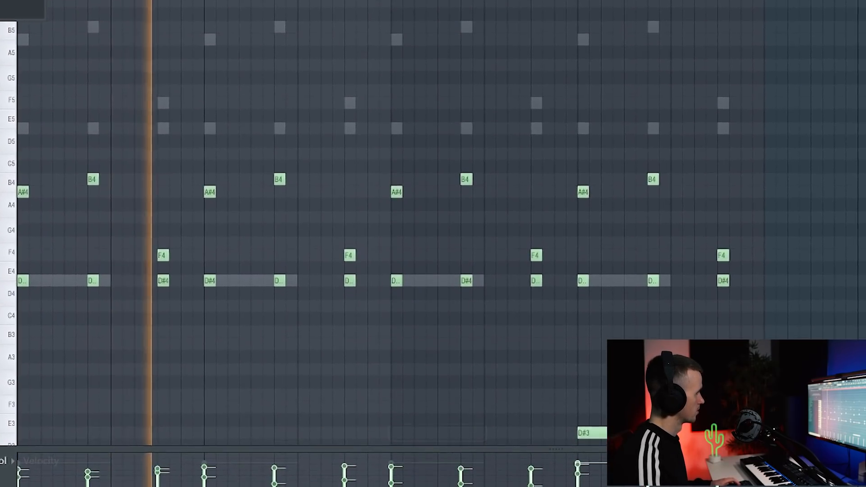
{"action": "right_click", "coordinate": [586, 444]}
Step: Transpose all remaining notes of the second pad up two octaves and play the pattern back
{"action": "key", "text": "space"}
{"action": "key", "text": "ctrl+a"}
{"action": "key", "text": "ctrl+Up"}
{"action": "key", "text": "ctrl+Up"}
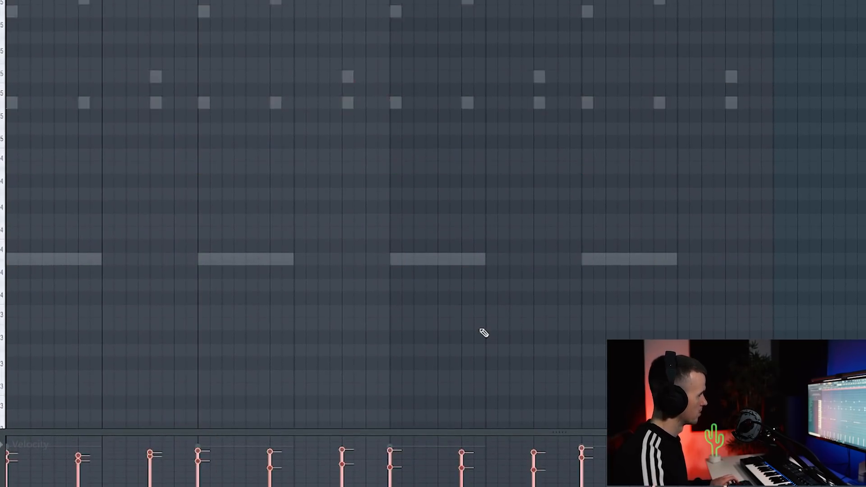
{"action": "key", "text": "space"}
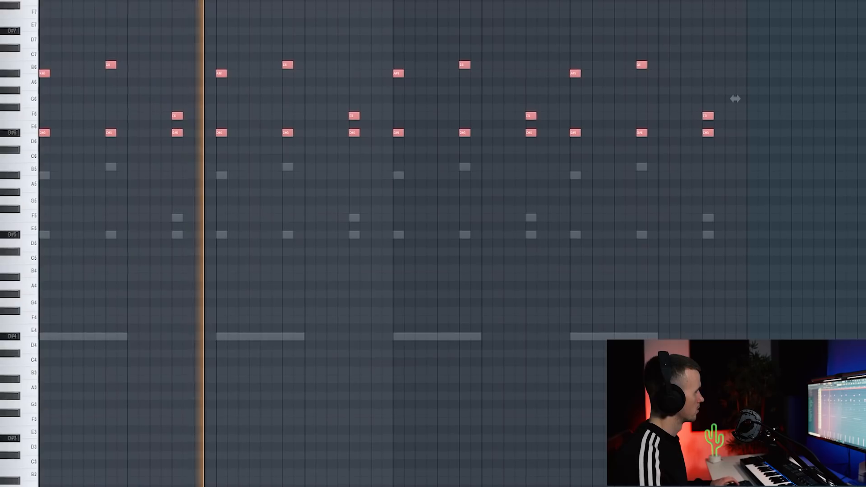
{"action": "left_click", "coordinate": [359, 30]}
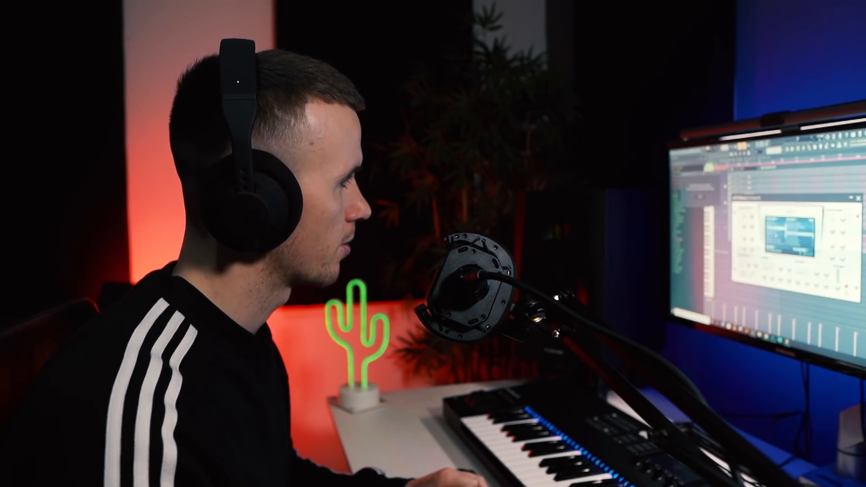
Step: Write a descending melody in bar 1 with A#6, F#6, F6 and D#6, continuing with B6, A#6 and F#6
{"action": "left_click", "coordinate": [472, 196]}
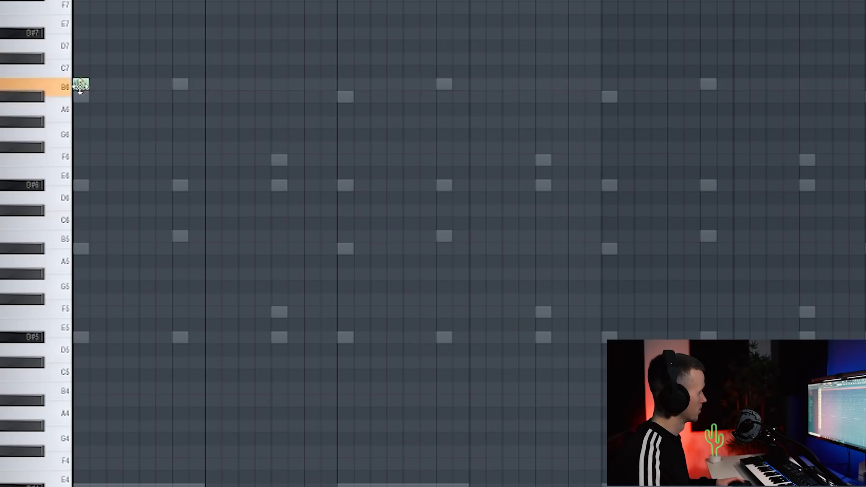
{"action": "key", "text": "space"}
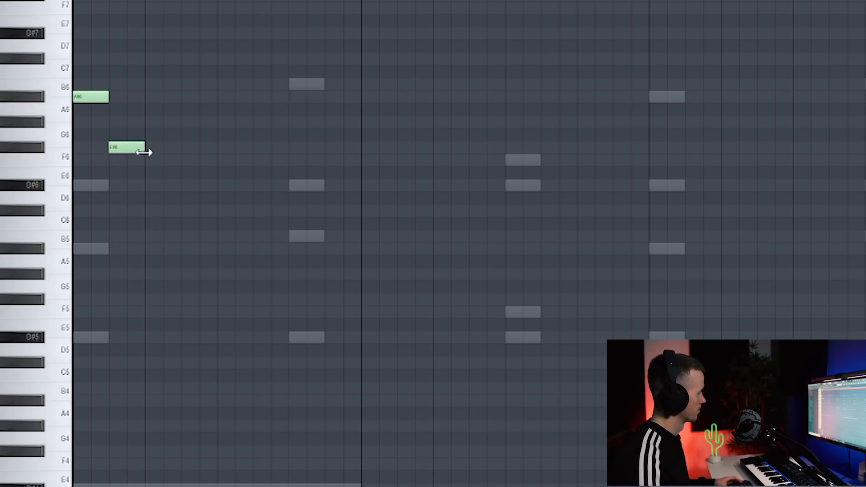
{"action": "key", "text": "space"}
{"action": "left_click", "coordinate": [183, 210]}
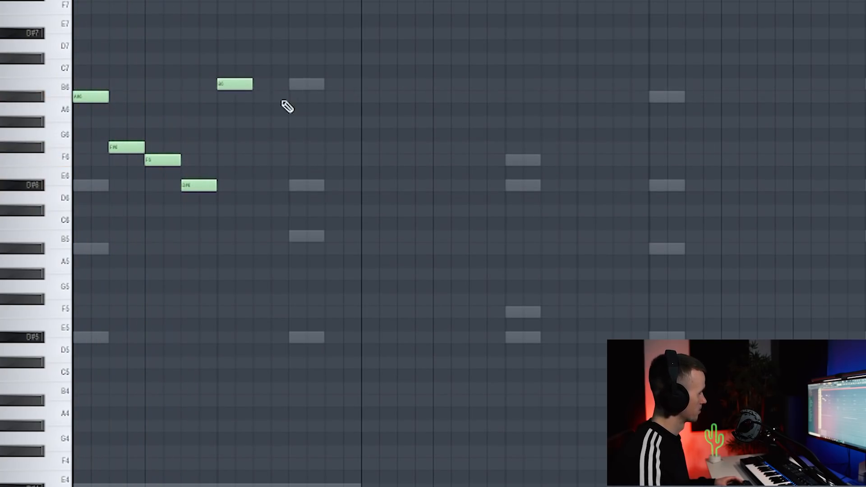
{"action": "key", "text": "space"}
{"action": "left_click", "coordinate": [293, 148]}
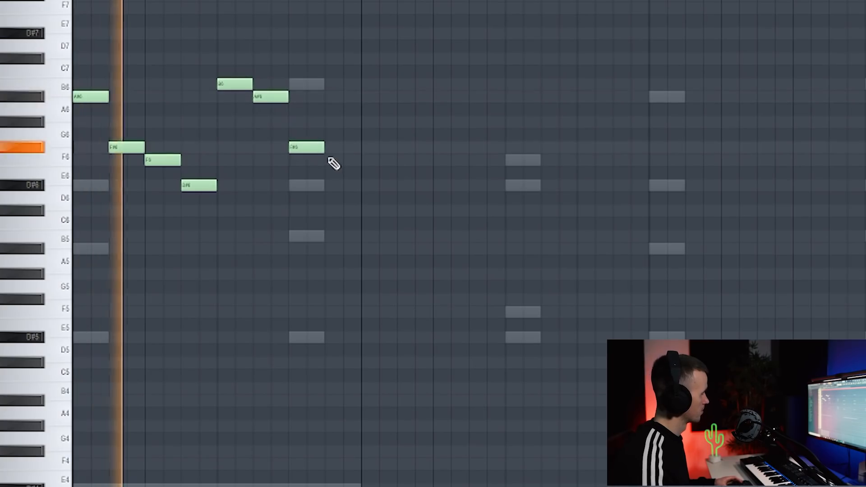
Step: Rework the end of the bar 1 melody so that F#6, F6 and D#6 follow the B6 note
{"action": "left_click", "coordinate": [333, 160]}
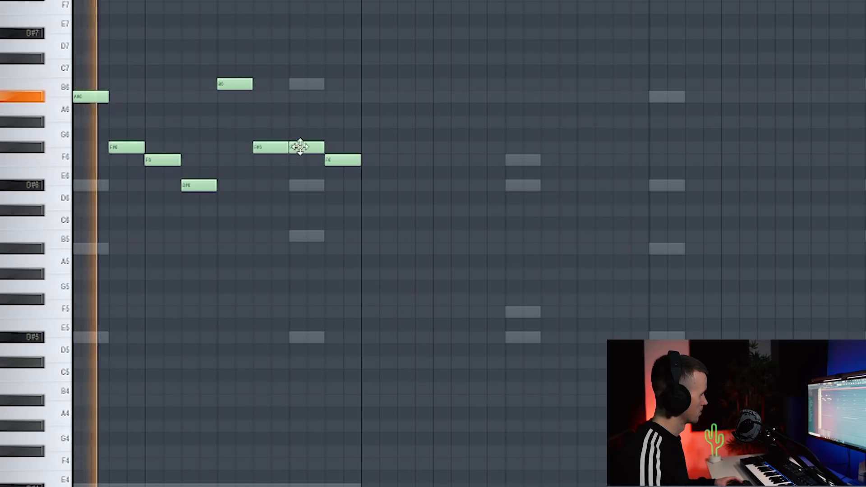
{"action": "left_click_drag", "start_coordinate": [300, 146], "coordinate": [299, 118]}
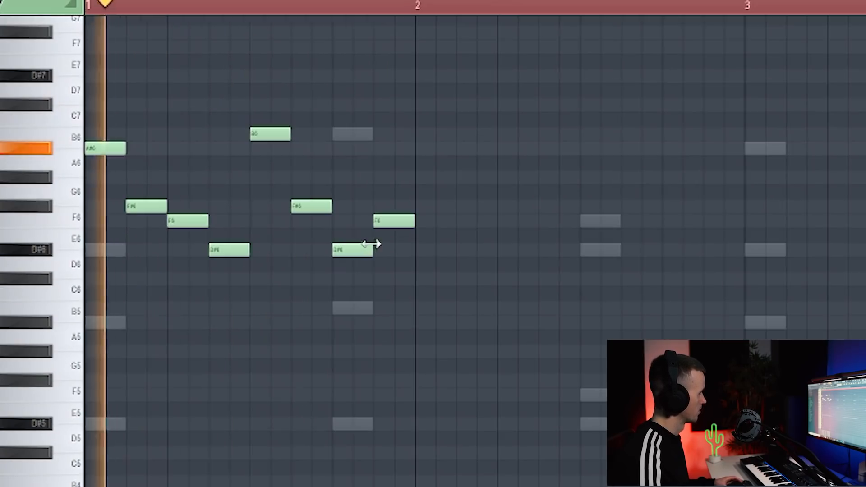
{"action": "left_click_drag", "start_coordinate": [361, 250], "coordinate": [388, 253]}
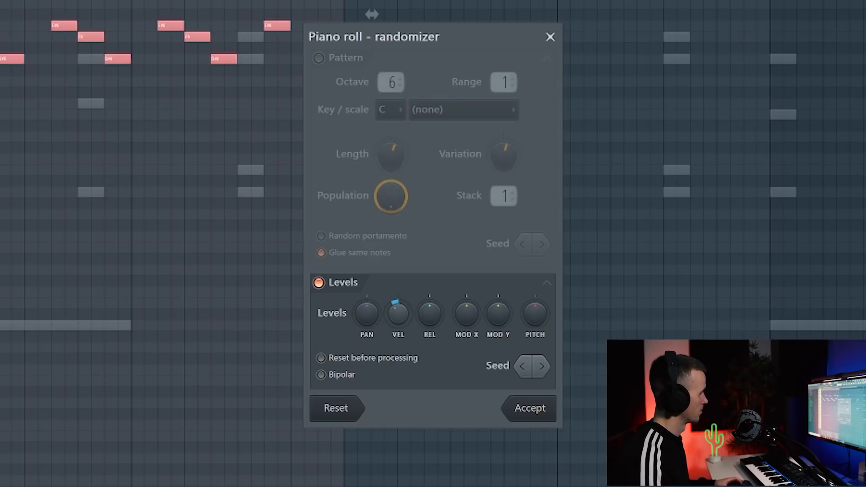
Step: Randomize the velocity levels of the melody notes and select the upper-octave copy of the melody
{"action": "left_click", "coordinate": [525, 406]}
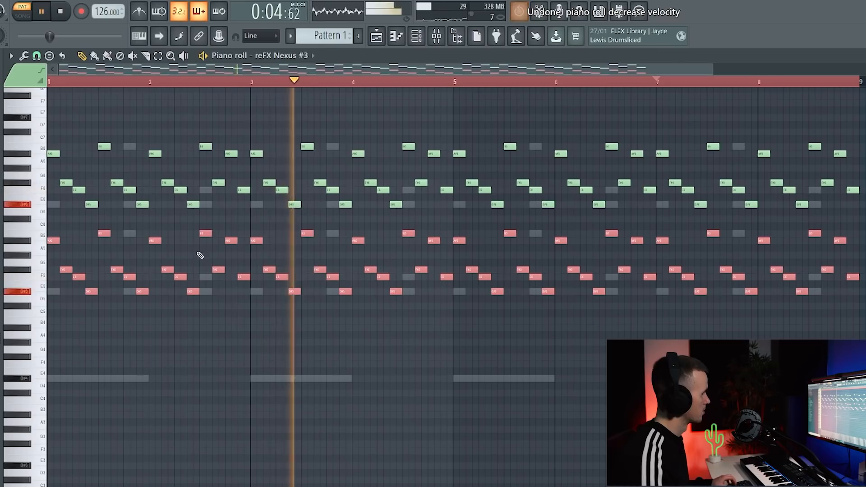
{"action": "left_click_drag", "start_coordinate": [862, 123], "coordinate": [28, 217]}
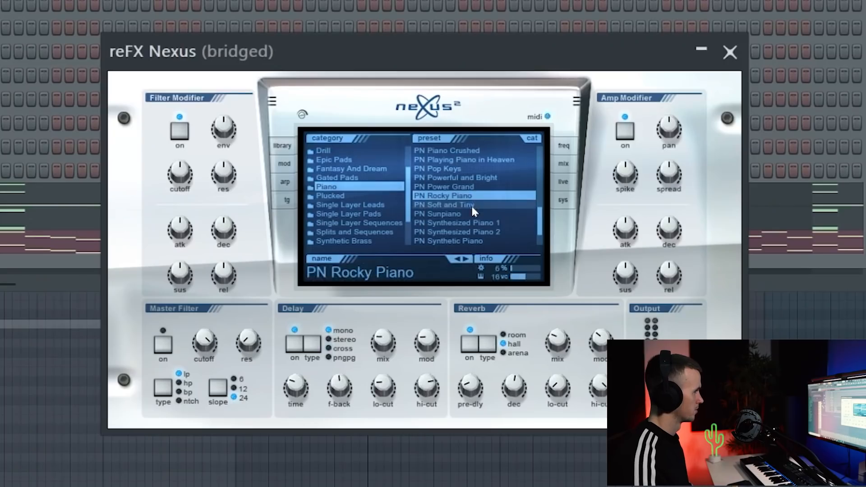
Step: Load the PN Soft and Tiny preset from the Piano category
{"action": "left_click", "coordinate": [471, 204]}
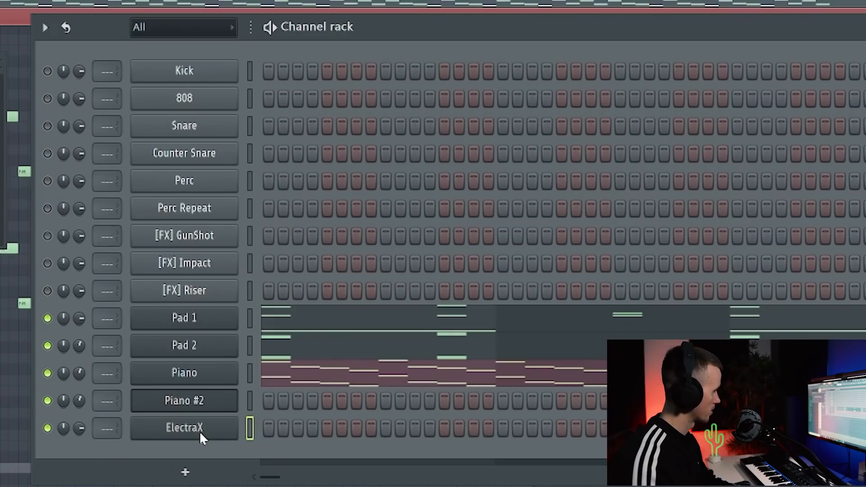
Step: Open the ElectraX channel and move its second long note a quarter bar earlier within bar 6
{"action": "left_click", "coordinate": [199, 429]}
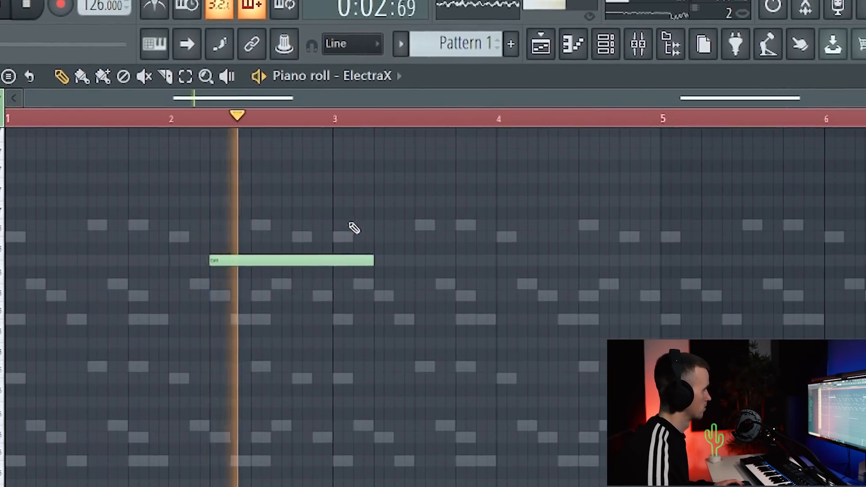
{"action": "left_click_drag", "start_coordinate": [865, 251], "coordinate": [839, 248]}
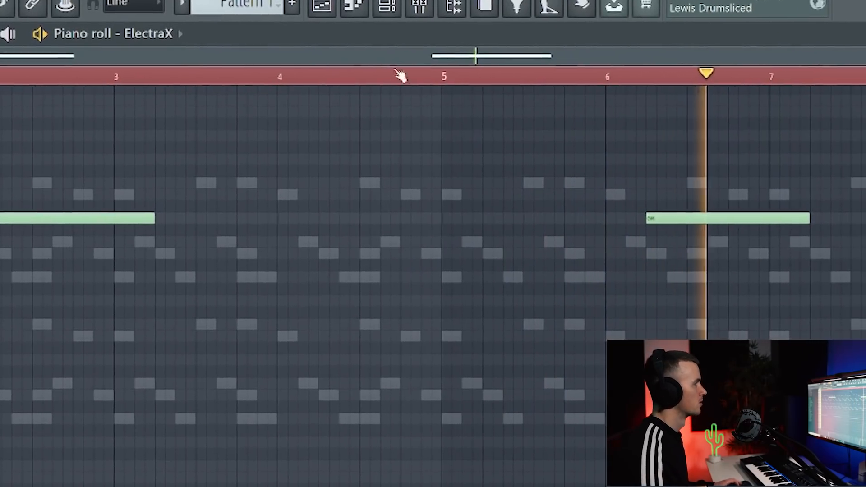
{"action": "left_click", "coordinate": [359, 5]}
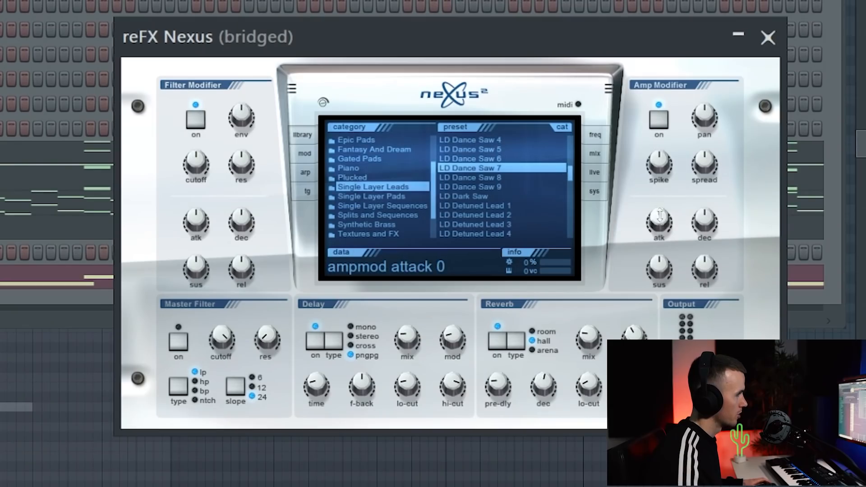
Step: Increase the amp modifier attack of the LD Dance Saw 7 lead and close the synth
{"action": "left_click_drag", "start_coordinate": [662, 220], "coordinate": [664, 211]}
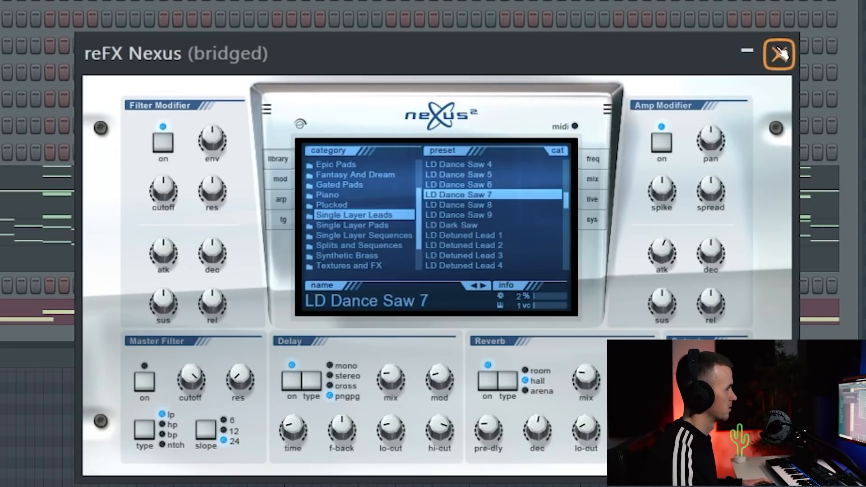
{"action": "left_click", "coordinate": [779, 54]}
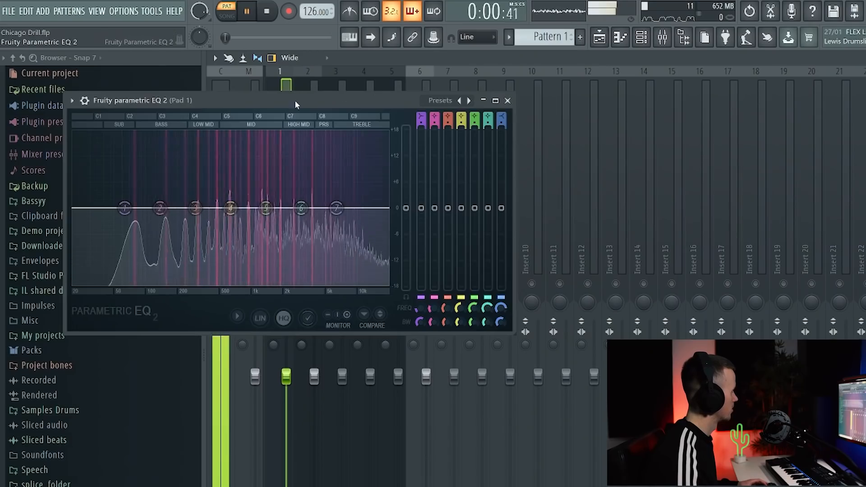
Step: Shape the Pad 1 equalizer with a low cut on band 1 and a slight dip on band 4 around 653 Hz
{"action": "left_click_drag", "start_coordinate": [295, 100], "coordinate": [507, 100]}
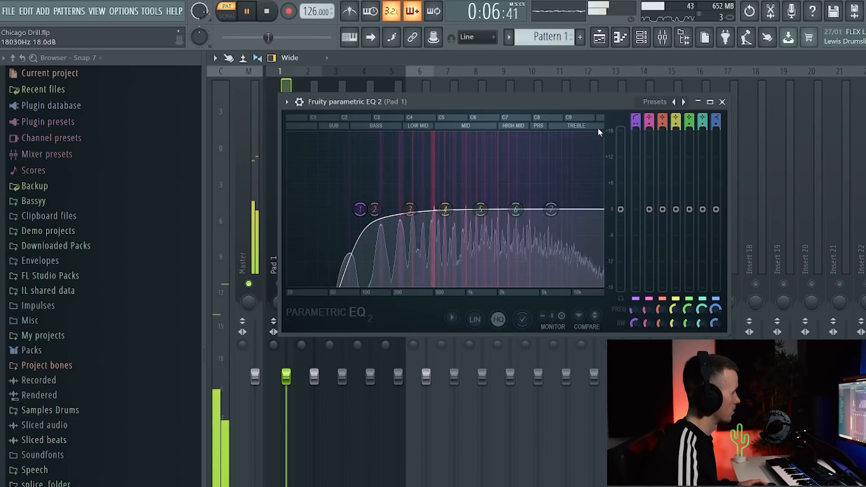
{"action": "left_click_drag", "start_coordinate": [582, 112], "coordinate": [658, 113]}
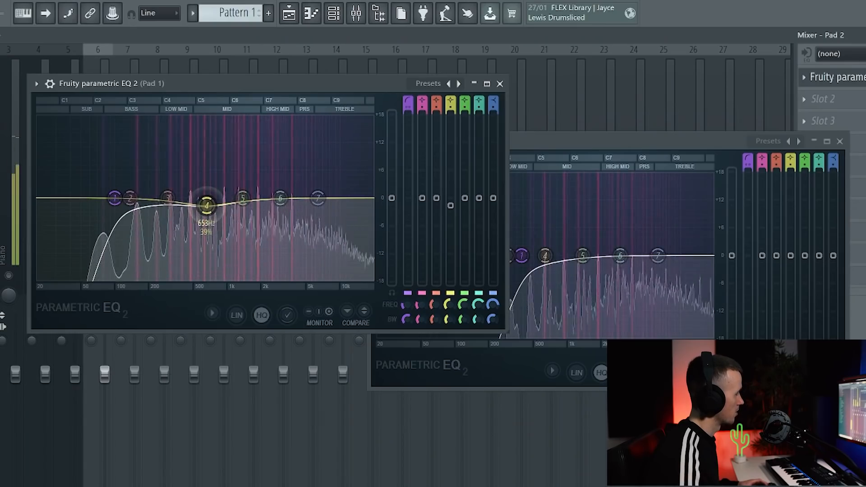
{"action": "left_click_drag", "start_coordinate": [210, 210], "coordinate": [207, 206]}
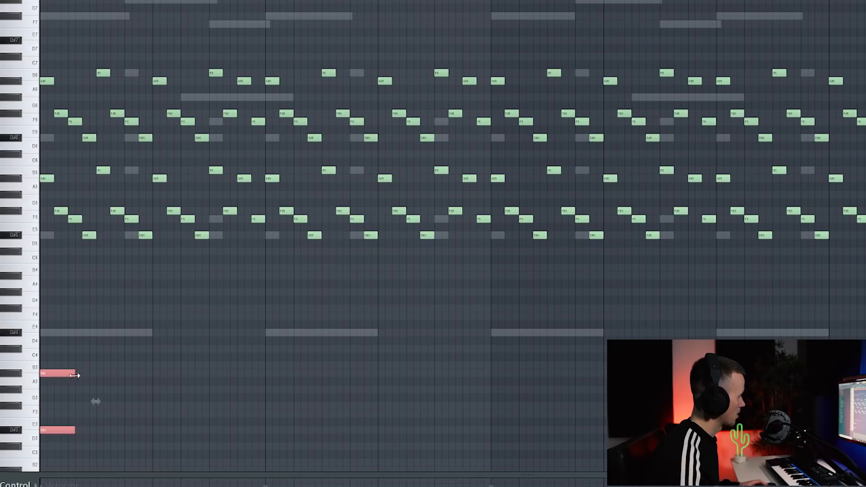
Step: Lengthen the two selected low notes at the start of bar 1 to one full bar
{"action": "left_click_drag", "start_coordinate": [75, 374], "coordinate": [113, 374]}
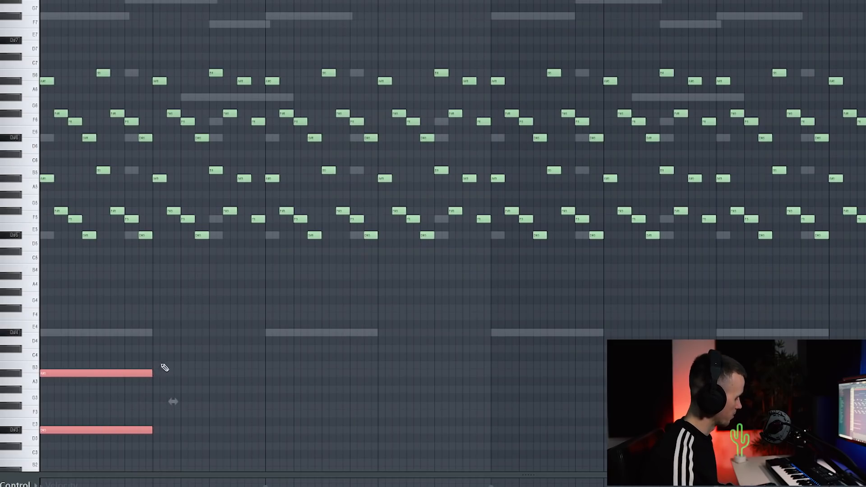
Step: Repeat the one-bar low chord D#4, A#3 and D#3 in every second bar beneath the arpeggio
{"action": "key", "text": "space"}
{"action": "left_click_drag", "start_coordinate": [142, 321], "coordinate": [96, 459]}
{"action": "left_click_drag", "start_coordinate": [103, 374], "coordinate": [286, 376]}
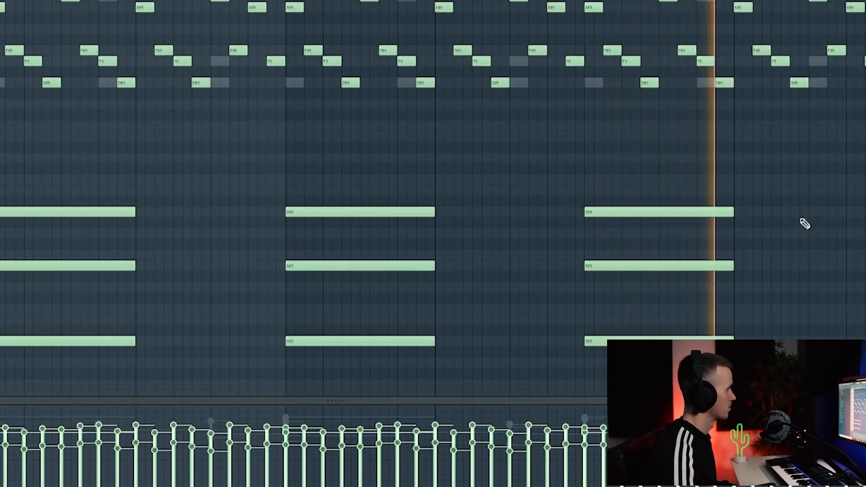
{"action": "left_click_drag", "start_coordinate": [760, 178], "coordinate": [2, 377]}
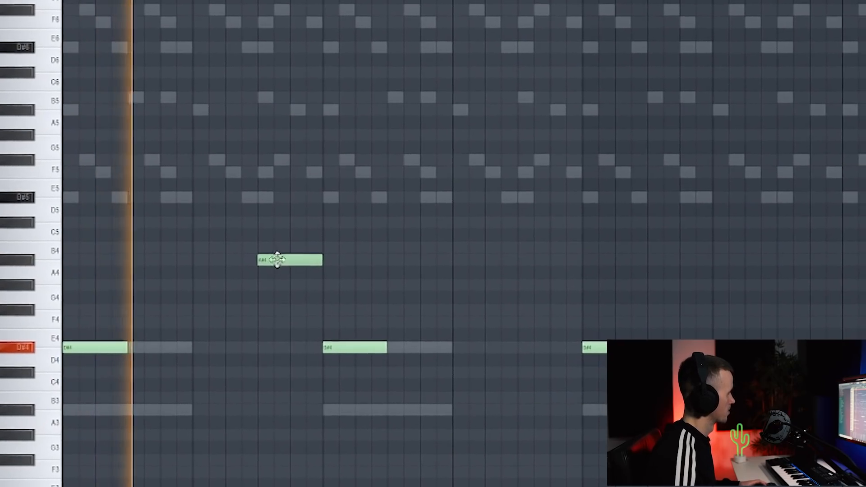
Step: Add a half-bar F4 note in the second half of bar 4 and double the melody an octave higher
{"action": "left_click", "coordinate": [513, 316]}
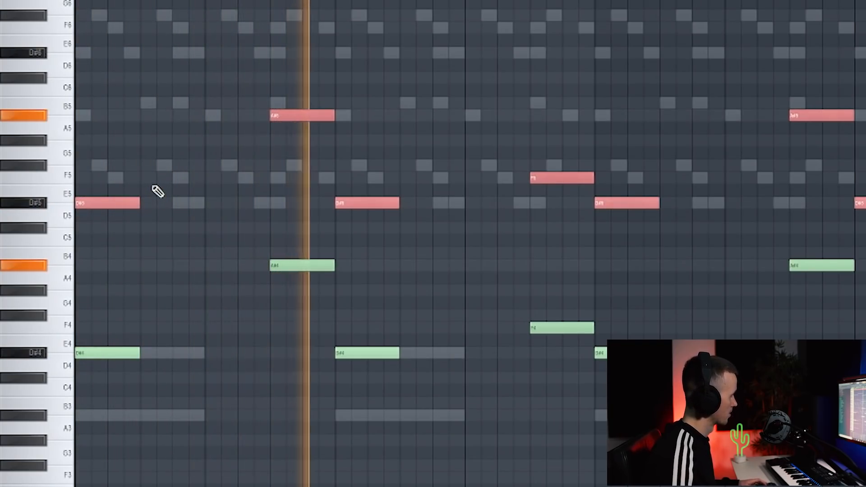
{"action": "left_click", "coordinate": [166, 26], "text": "ctrl"}
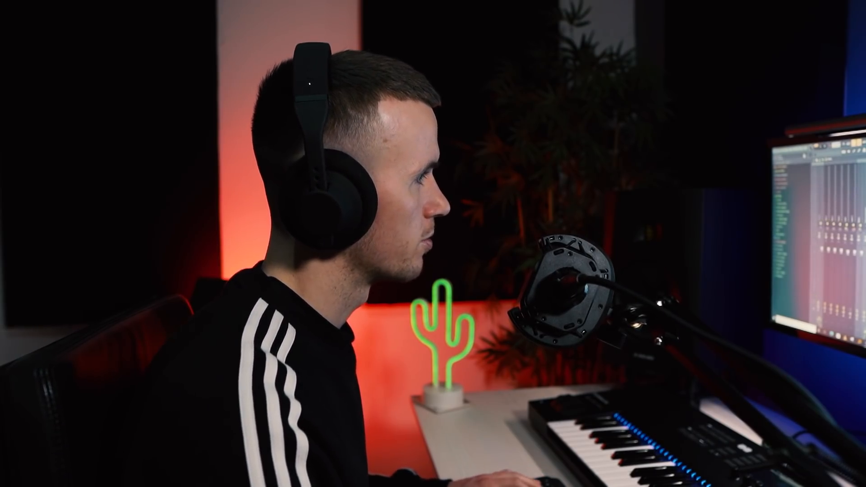
Step: Try the 2 Beat Gate volume preset of Gross Beat on the Instrument Bus and switch it to 1 Beat Gate
{"action": "left_click", "coordinate": [113, 244]}
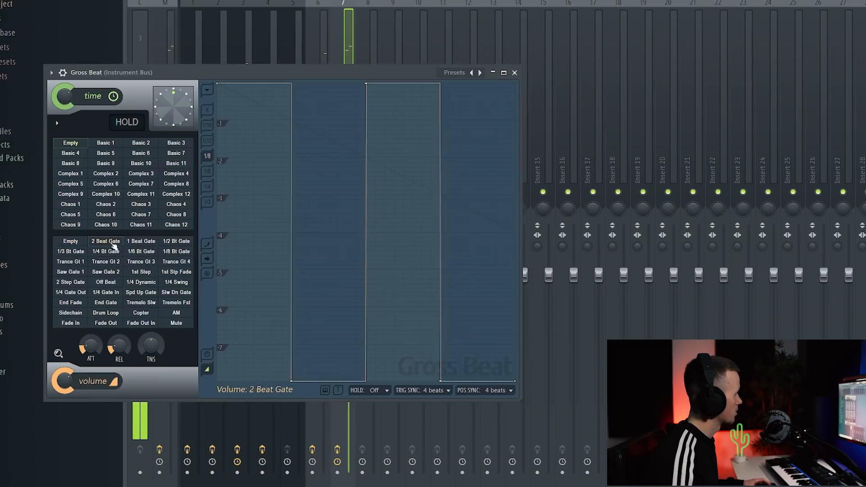
{"action": "left_click", "coordinate": [141, 242]}
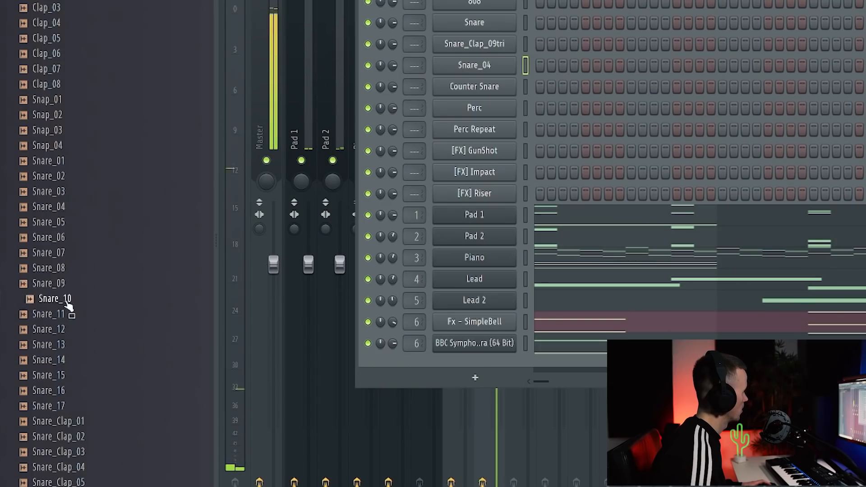
Step: Bring the Snare_10 sample into the channel rack at the Snare_04 channel and close the Snare (5) sampler
{"action": "left_click_drag", "start_coordinate": [67, 306], "coordinate": [500, 76]}
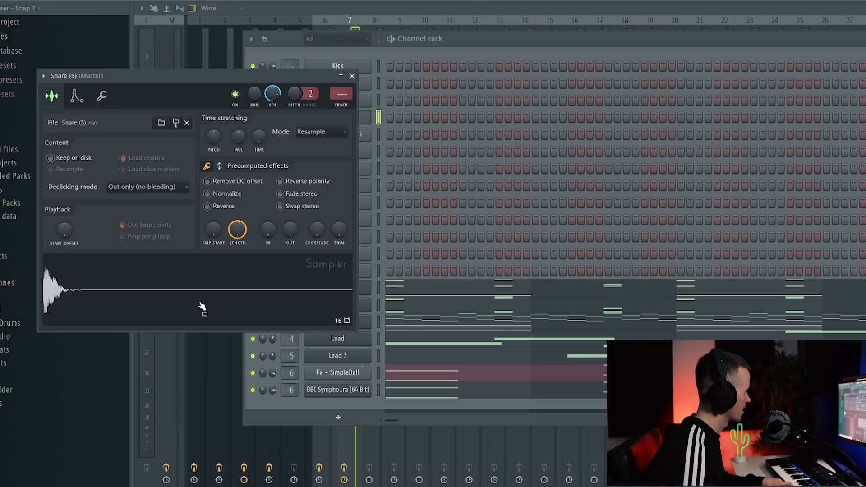
{"action": "left_click", "coordinate": [352, 75]}
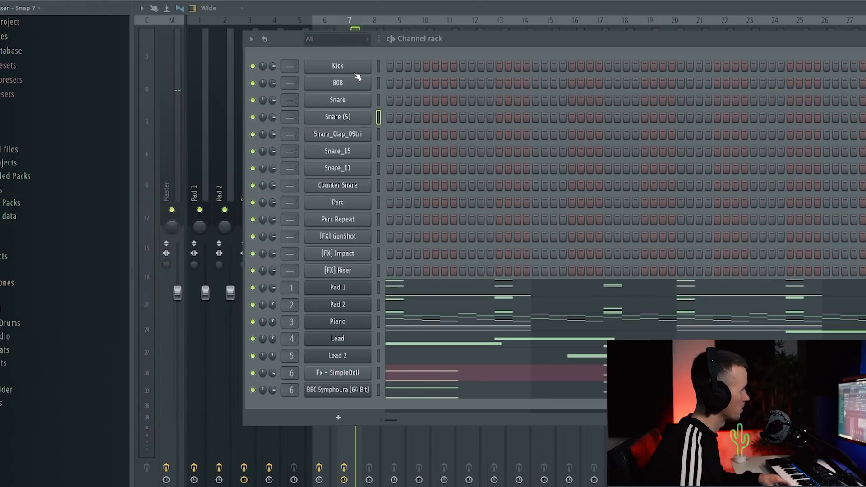
Step: Program Snare_15 hits on steps 9, 19, 25, 41, 51 and 57, and Snare_Clap_09tri hits on steps 25 and 57
{"action": "key", "text": "space"}
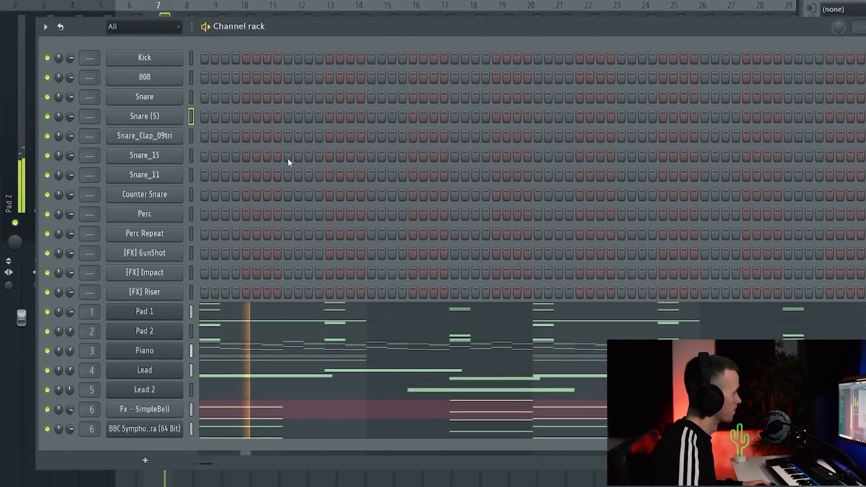
{"action": "left_click", "coordinate": [463, 151]}
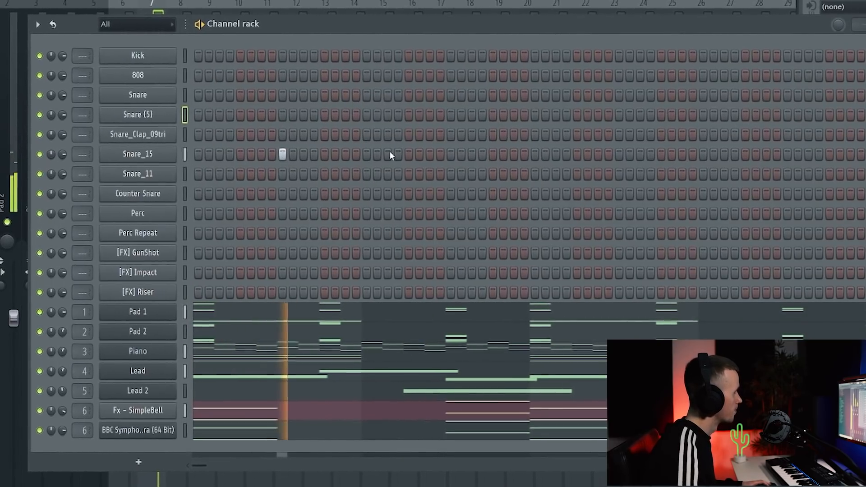
{"action": "left_click", "coordinate": [383, 153]}
{"action": "left_click", "coordinate": [446, 153]}
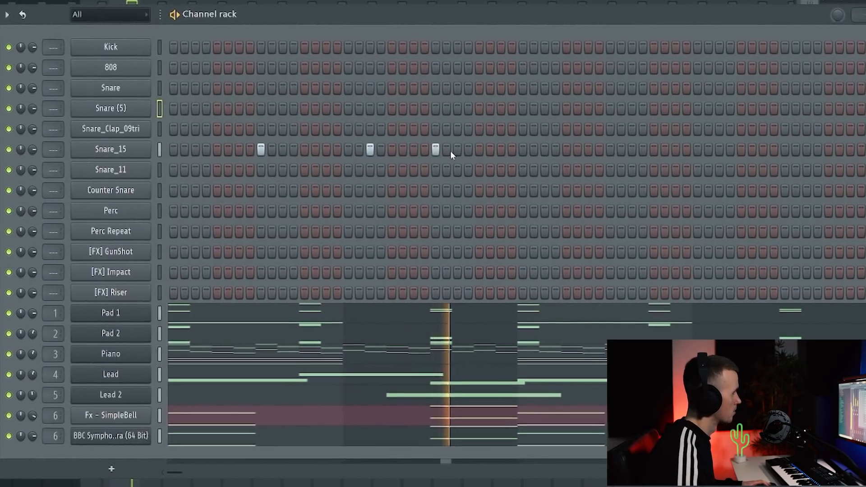
{"action": "left_click", "coordinate": [608, 149]}
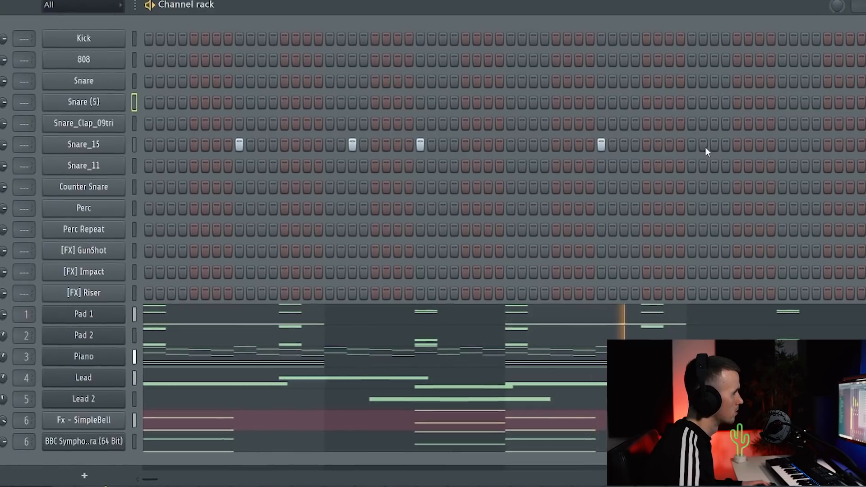
{"action": "left_click", "coordinate": [714, 146]}
{"action": "left_click", "coordinate": [782, 146]}
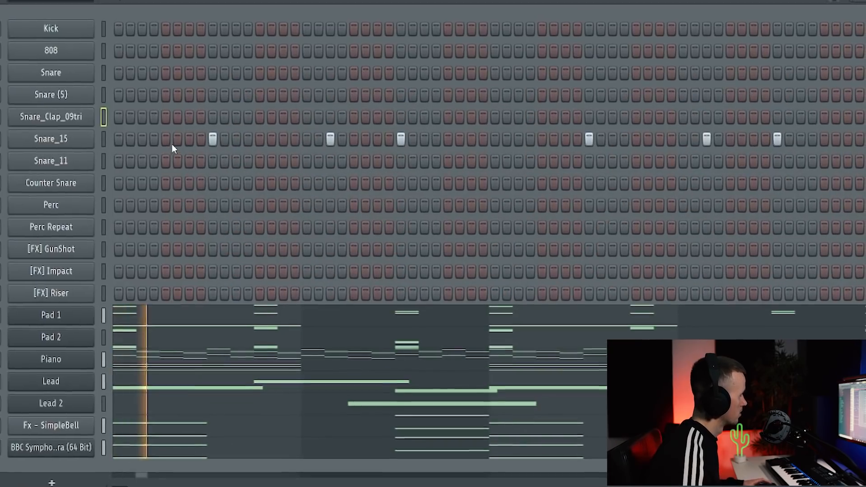
{"action": "left_click", "coordinate": [401, 116]}
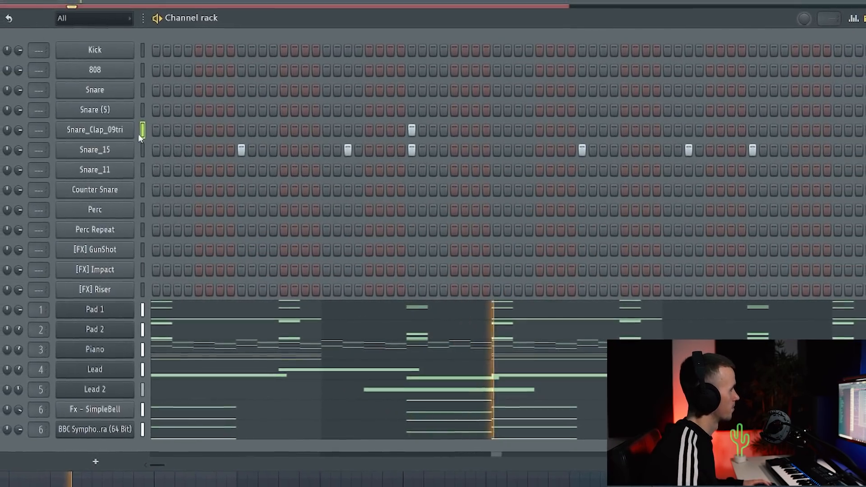
{"action": "left_click", "coordinate": [749, 131]}
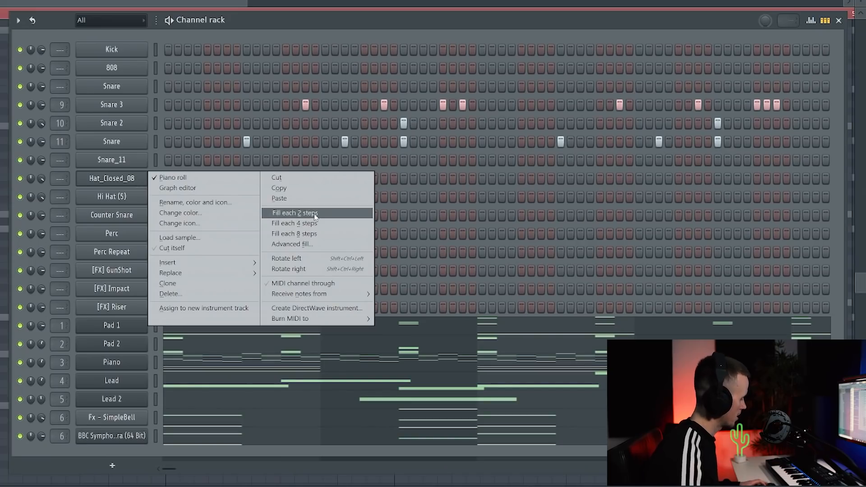
Step: Fill the Hat_Closed_08 channel on every 2 steps and chop the lengthened third hat of bar 1 into a roll
{"action": "left_click", "coordinate": [314, 213]}
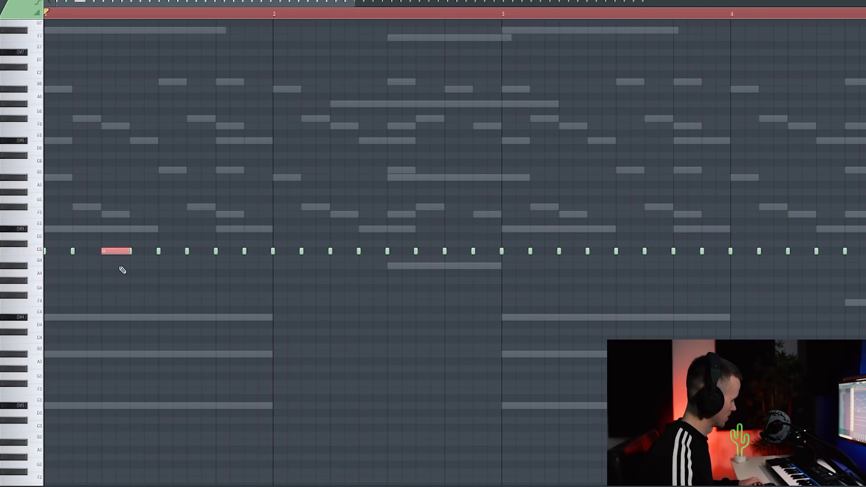
{"action": "key", "text": "alt+u"}
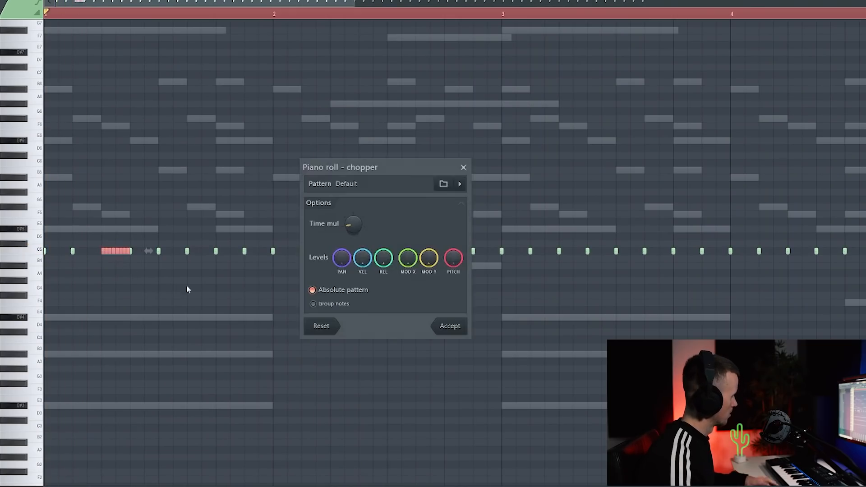
{"action": "left_click", "coordinate": [456, 327]}
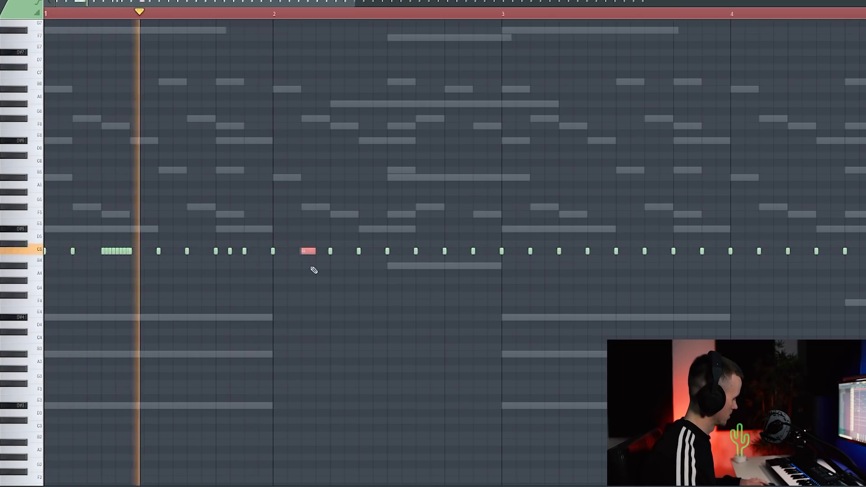
Step: Chop the lengthened hi-hat in bar 2 into a short roll and place a lower-pitched copy on the bar's last hat
{"action": "key", "text": "alt+u"}
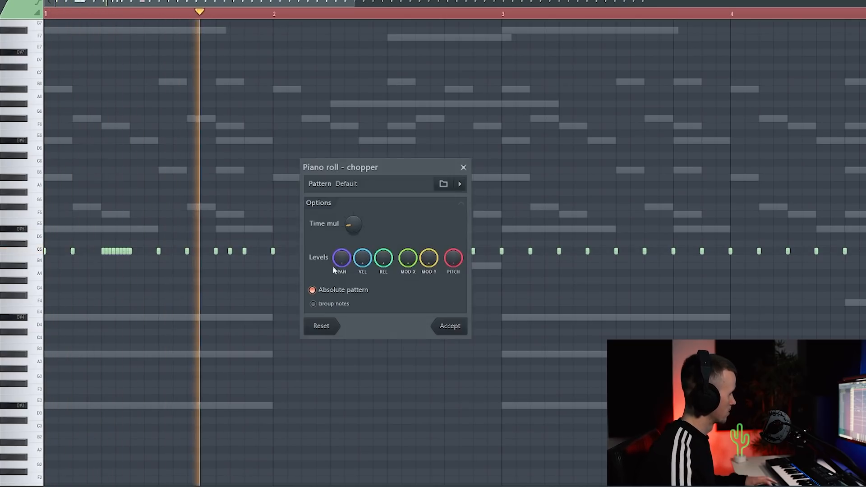
{"action": "left_click", "coordinate": [462, 328]}
{"action": "right_click", "coordinate": [474, 251]}
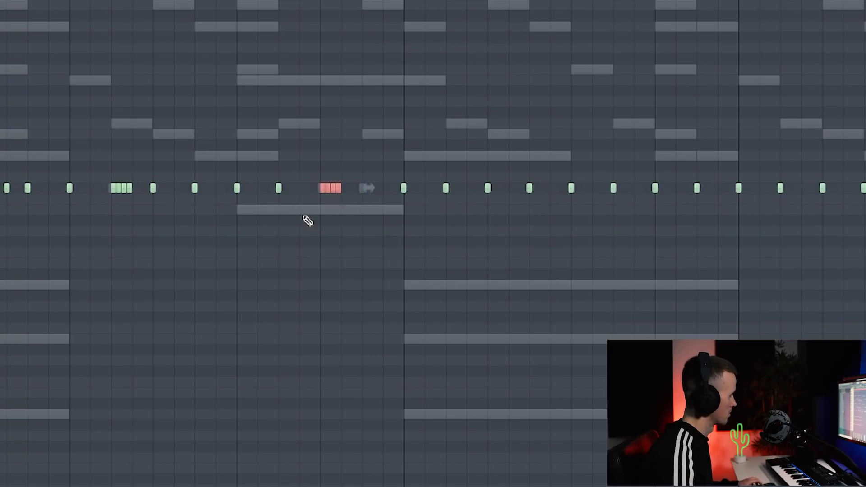
{"action": "left_click_drag", "start_coordinate": [330, 188], "coordinate": [373, 217]}
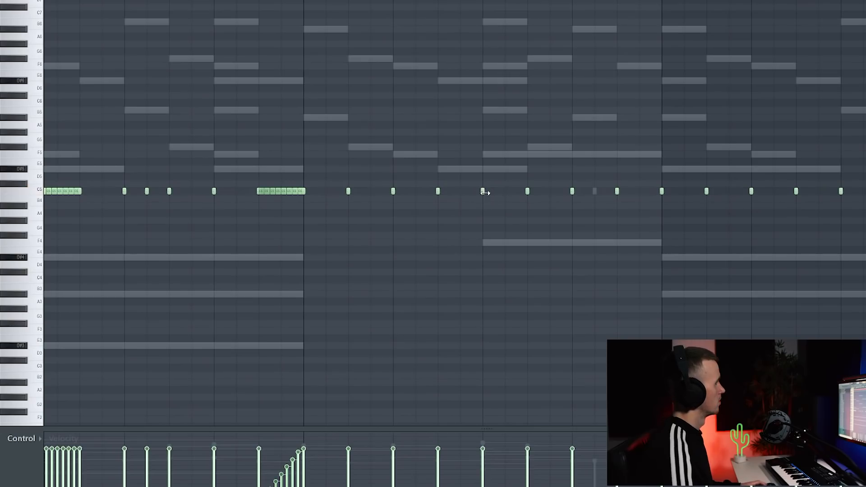
Step: Chop the lengthened hi-hat in the middle of bar 4 into a roll and delete the plain hats after bar 4
{"action": "key", "text": "alt+u"}
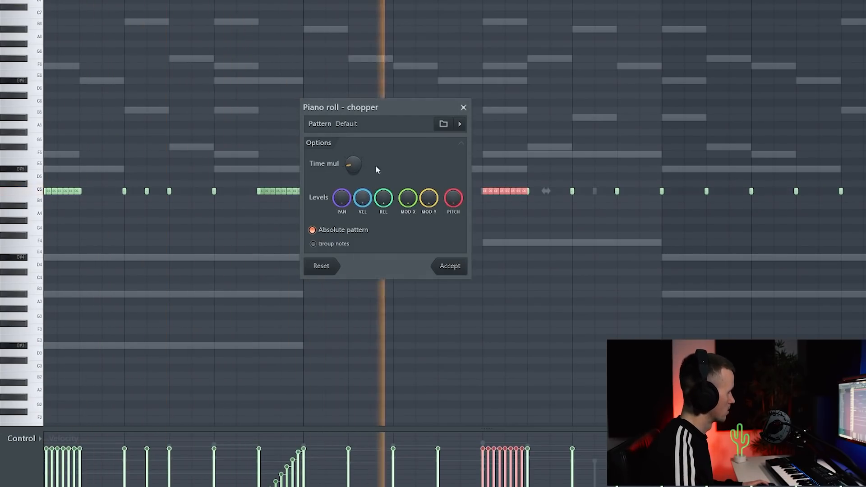
{"action": "left_click", "coordinate": [458, 266]}
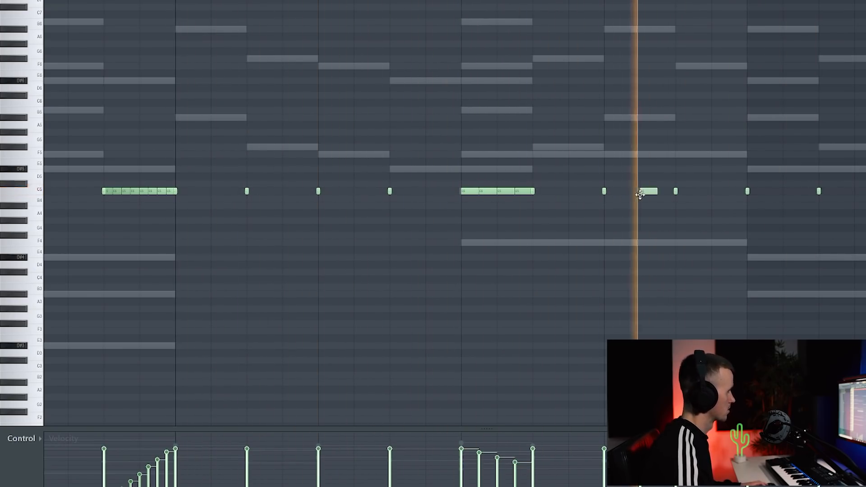
{"action": "scroll", "coordinate": [650, 189], "scroll_direction": "down", "scroll_amount": 6}
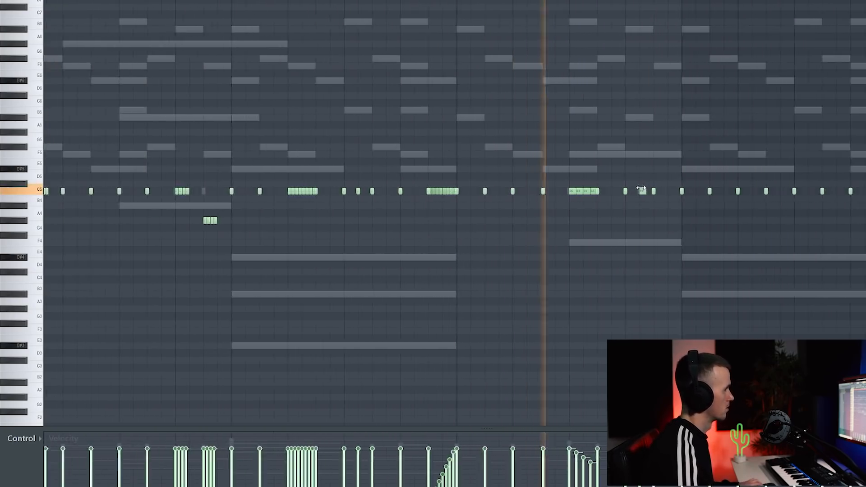
{"action": "scroll", "coordinate": [642, 76], "scroll_direction": "down", "scroll_amount": 1}
{"action": "left_click_drag", "start_coordinate": [861, 123], "coordinate": [456, 245]}
{"action": "key", "text": "Delete"}
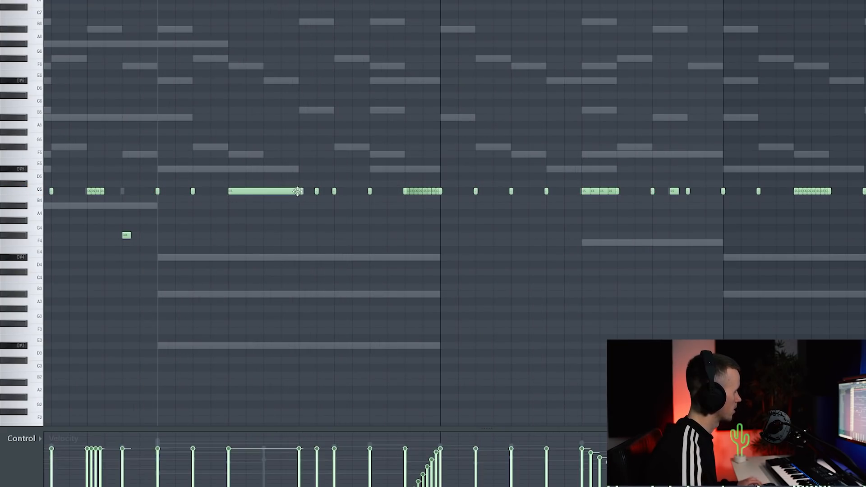
Step: Chop the long hi-hat note in bar 3 into a dense roll using a lower time multiplier
{"action": "left_click", "coordinate": [297, 191]}
{"action": "key", "text": "alt+u"}
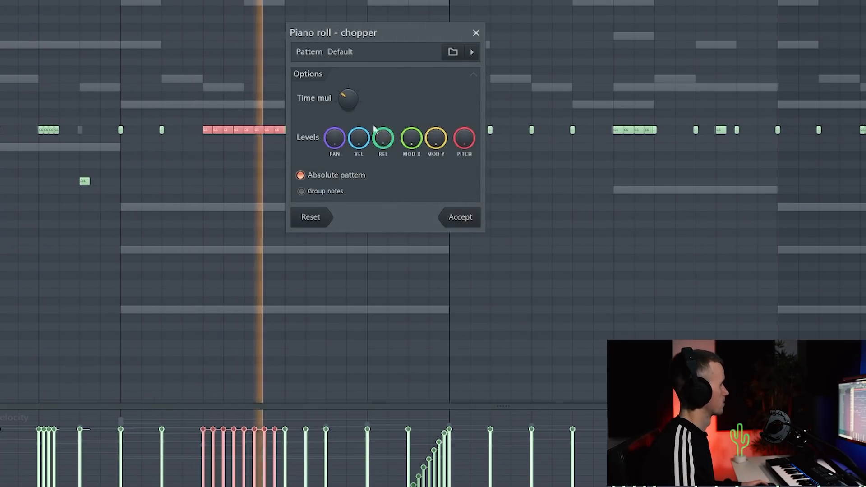
{"action": "mouse_move", "coordinate": [348, 98]}
{"action": "left_mouse_down"}
{"action": "mouse_move", "coordinate": [348, 86]}
{"action": "mouse_move", "coordinate": [348, 112]}
{"action": "left_mouse_up"}
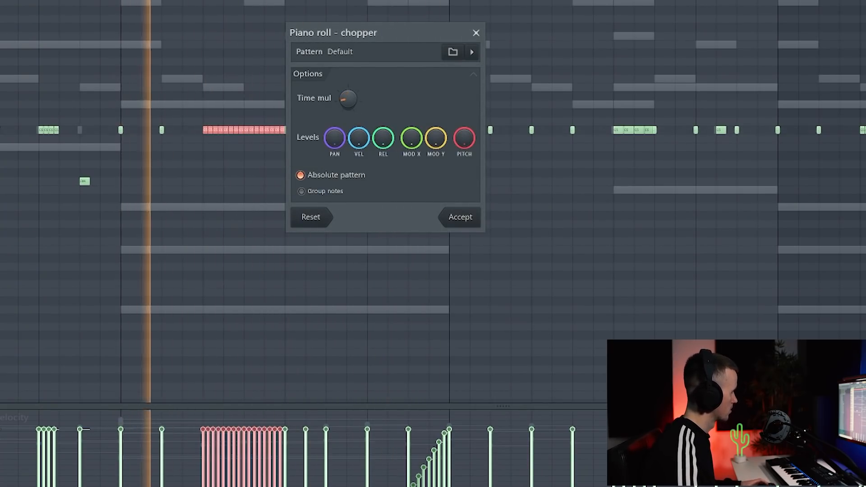
{"action": "left_click", "coordinate": [467, 219]}
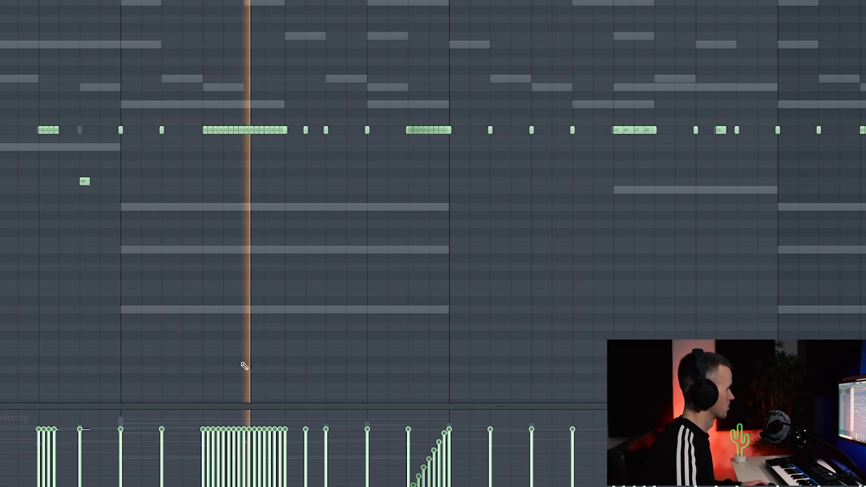
Step: Ramp up the velocities of the dense bar 3 roll and repeat the four-bar hi-hat pattern through bar 8
{"action": "scroll", "coordinate": [325, 236], "scroll_direction": "down", "scroll_amount": 5}
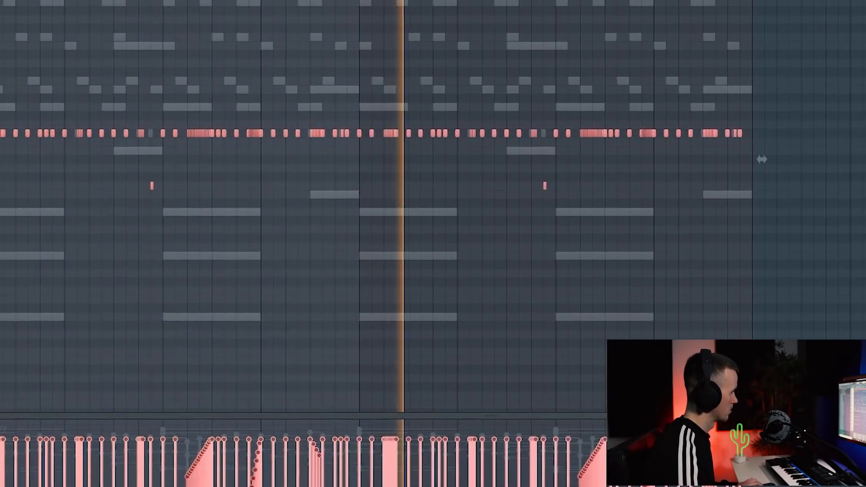
{"action": "key", "text": "ctrl+d"}
{"action": "scroll", "coordinate": [578, 61], "scroll_direction": "up", "scroll_amount": 5}
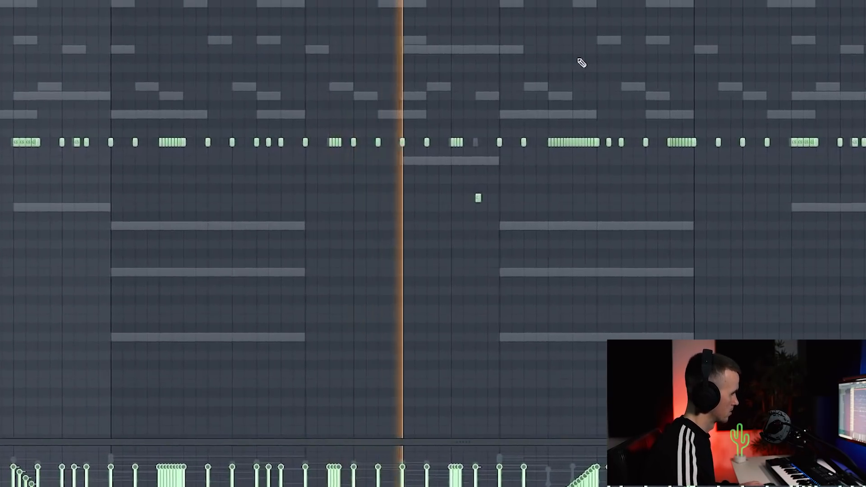
{"action": "scroll", "coordinate": [571, 64], "scroll_direction": "down", "scroll_amount": 3}
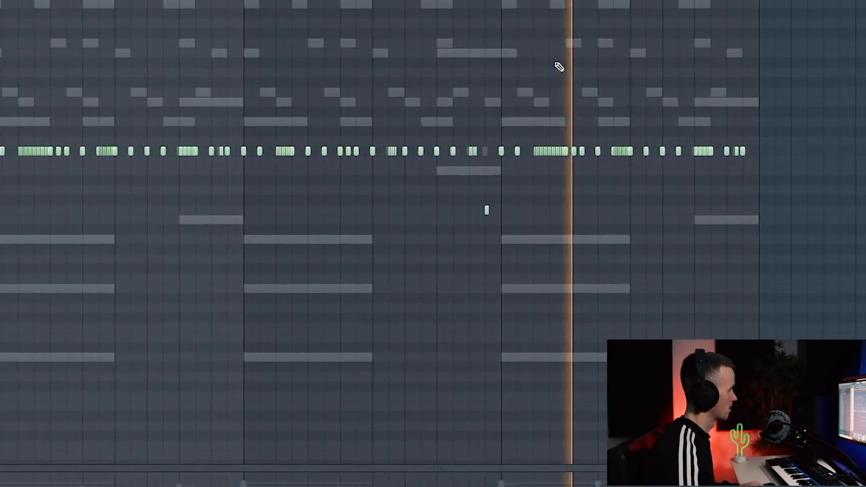
{"action": "scroll", "coordinate": [691, 72], "scroll_direction": "up", "scroll_amount": 5}
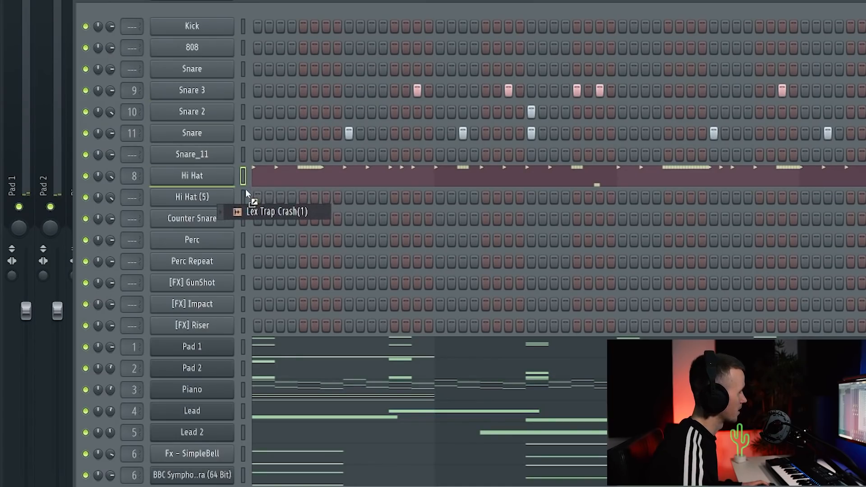
Step: Add the Lex Trap Crash(1) sample below the Hi Hat channel and place hits on steps 1, 13 and 25
{"action": "left_click_drag", "start_coordinate": [249, 195], "coordinate": [249, 195]}
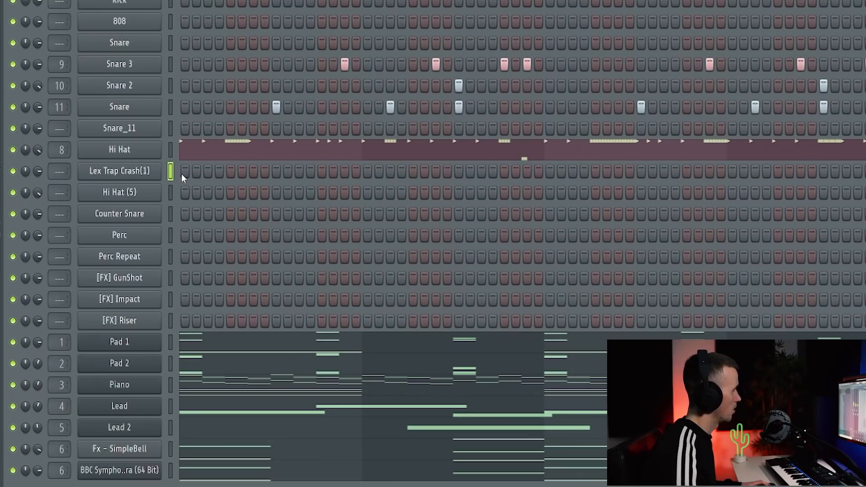
{"action": "left_click", "coordinate": [186, 174]}
{"action": "key", "text": "space"}
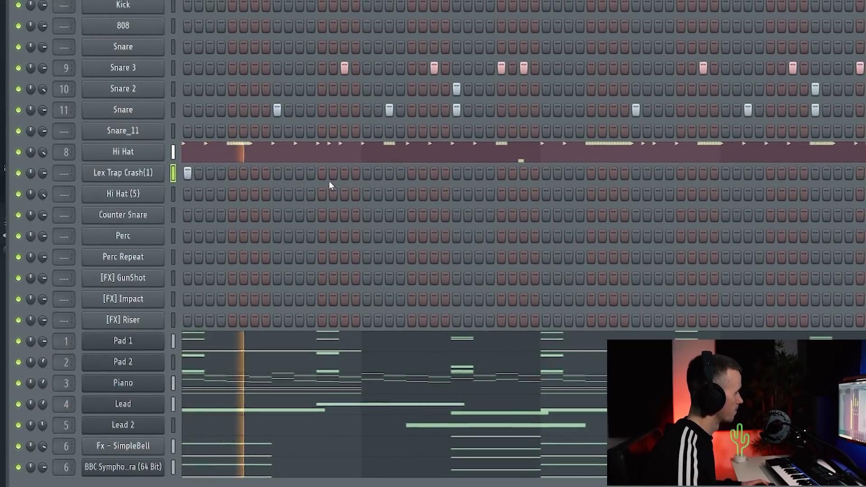
{"action": "left_click", "coordinate": [322, 172]}
{"action": "left_click", "coordinate": [453, 176]}
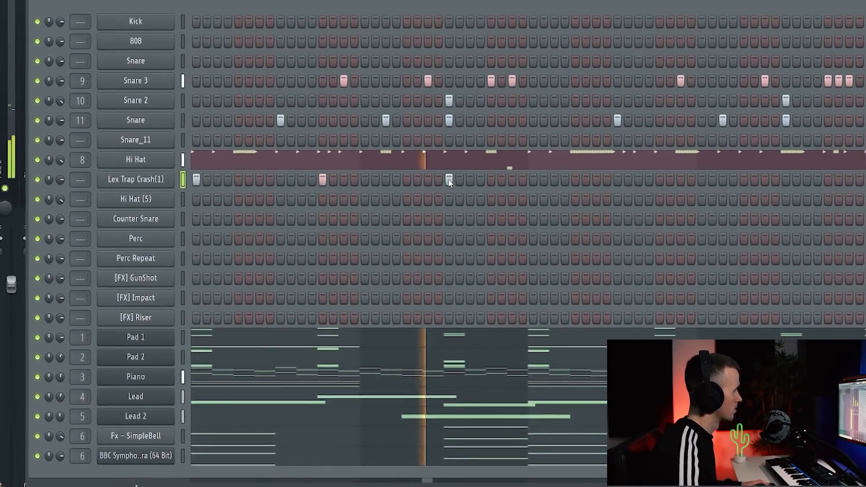
Step: Add crash hits on steps 33 and 45 and lower the step 45 hit's pitch to F#5
{"action": "left_click", "coordinate": [540, 176]}
{"action": "left_click", "coordinate": [649, 182]}
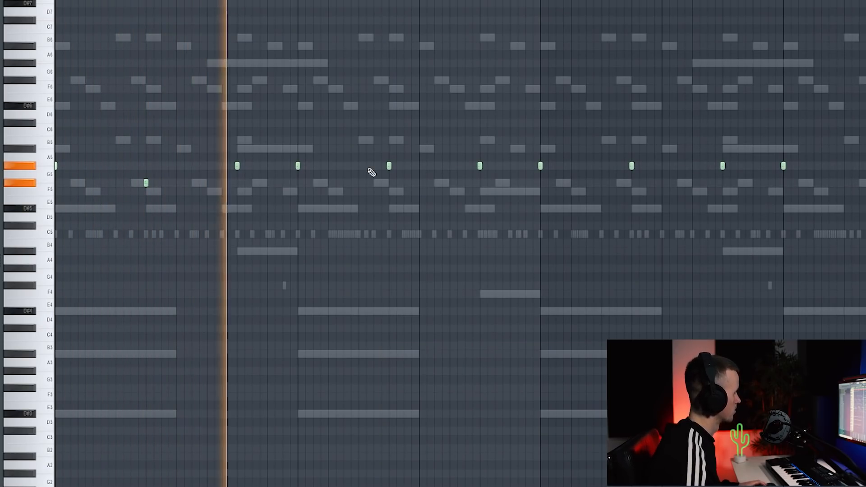
{"action": "left_click_drag", "start_coordinate": [389, 165], "coordinate": [389, 187]}
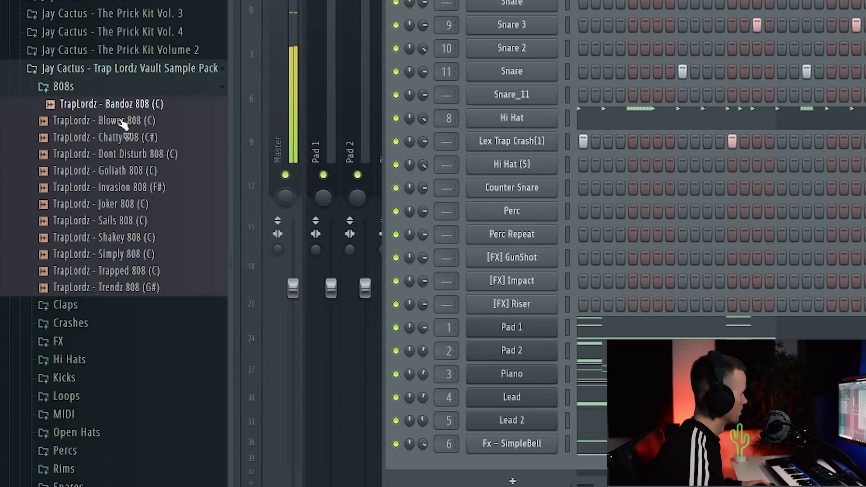
Step: Load TrapLordz - Goliath 808 (C) into the 808 channel and start its pattern with a long D#5 note
{"action": "left_click_drag", "start_coordinate": [126, 169], "coordinate": [150, 43]}
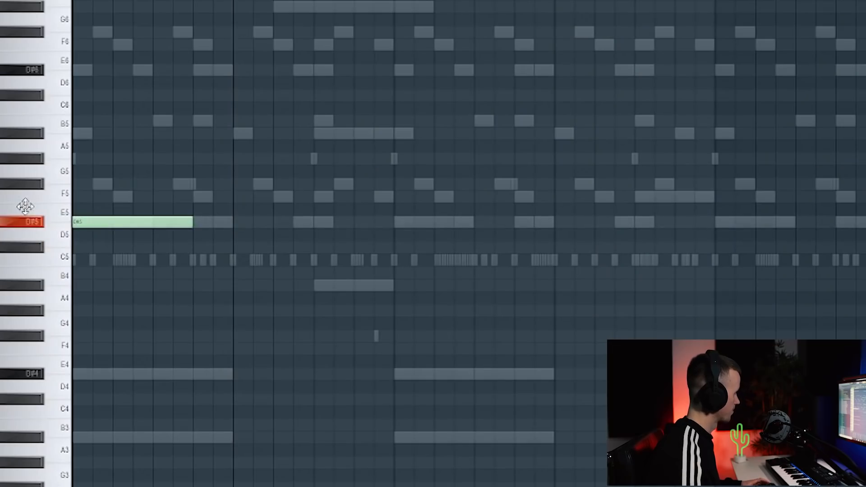
{"action": "key", "text": "space"}
{"action": "key", "text": "space"}
{"action": "key", "text": "space"}
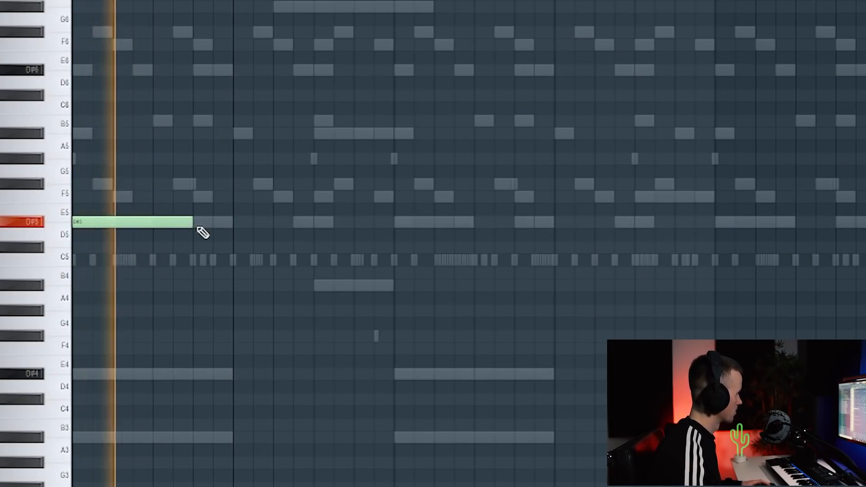
Step: Continue the 808 bassline with long D#5 notes into bar 3 and add an A#5 note at 2:09
{"action": "left_click", "coordinate": [198, 223]}
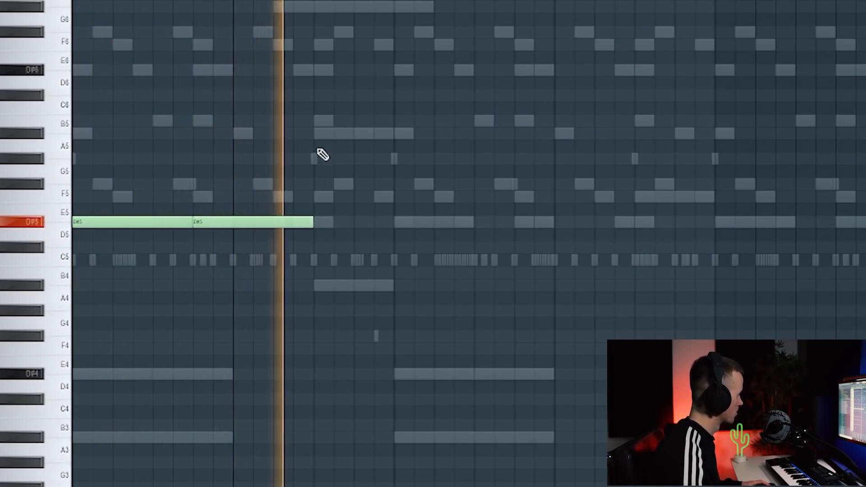
{"action": "left_click", "coordinate": [319, 133]}
{"action": "left_click", "coordinate": [400, 223]}
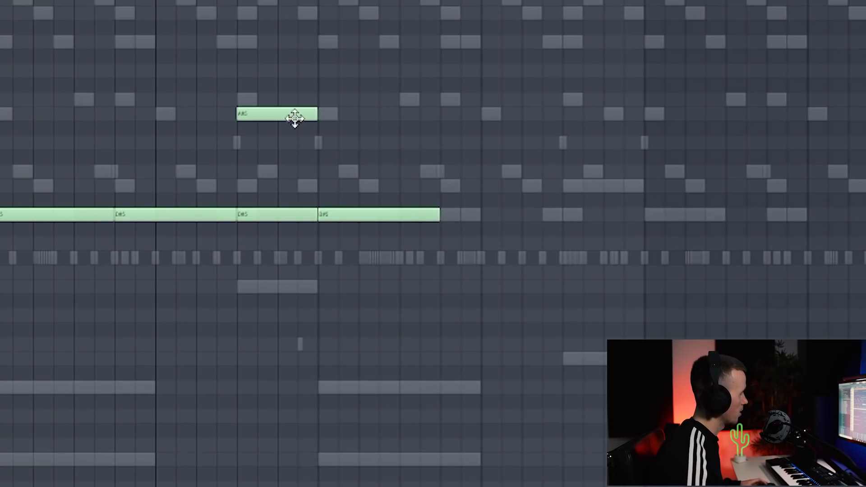
Step: Turn the A#5 note at 2:09 into a slide note
{"action": "double_click", "coordinate": [247, 114]}
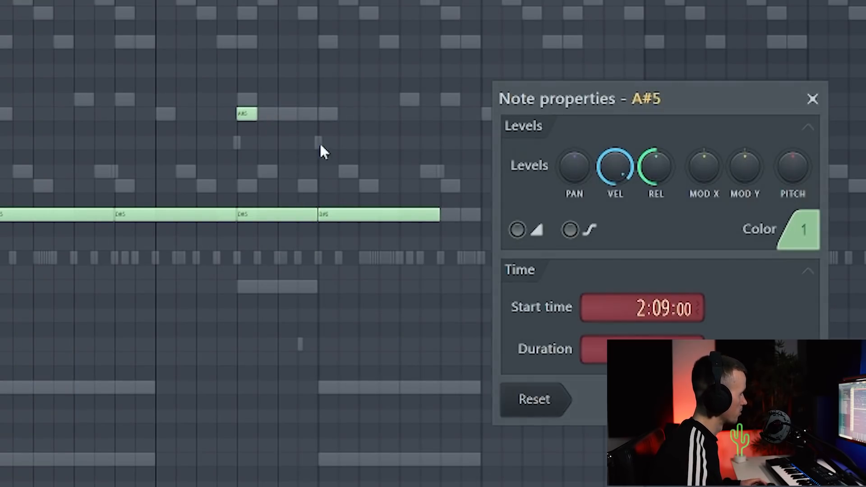
{"action": "left_click", "coordinate": [784, 400]}
{"action": "key", "text": "space"}
{"action": "scroll", "coordinate": [239, 130], "scroll_direction": "up", "scroll_amount": 3}
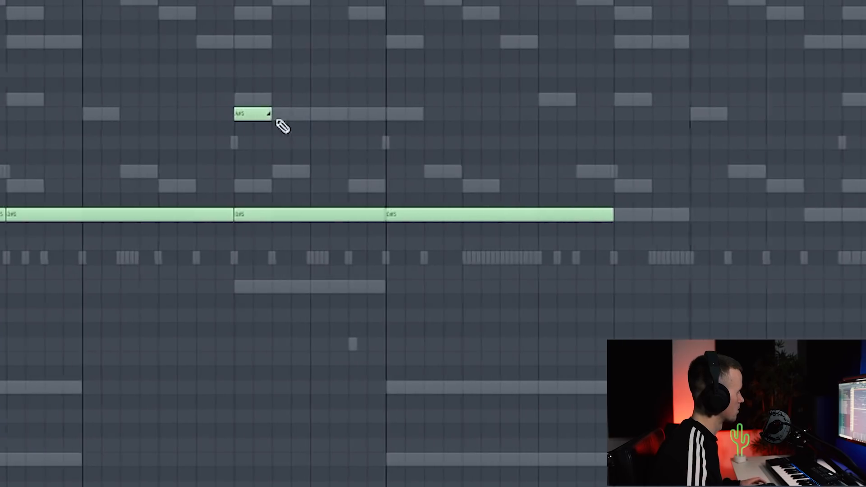
Step: Adjust the A#5 slide note's length and shift its start slightly later than the D#5 note below it
{"action": "left_click_drag", "start_coordinate": [270, 116], "coordinate": [296, 113]}
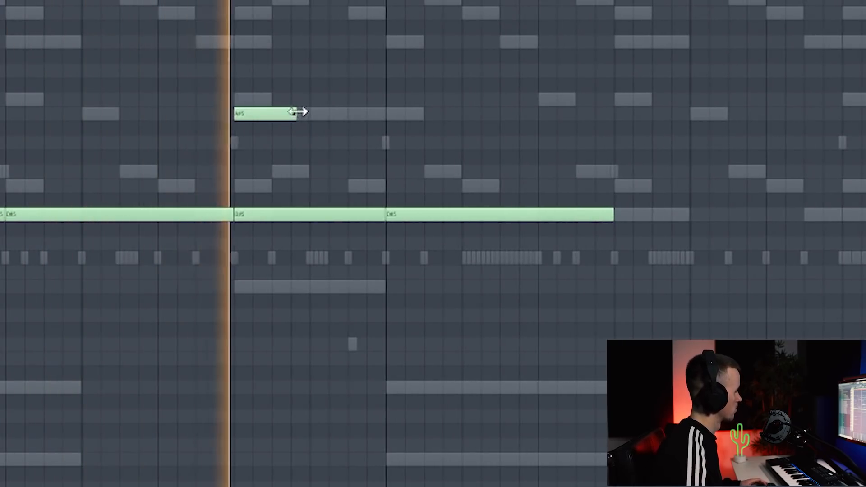
{"action": "key", "text": "space"}
{"action": "scroll", "coordinate": [200, 132], "scroll_direction": "up", "scroll_amount": 2}
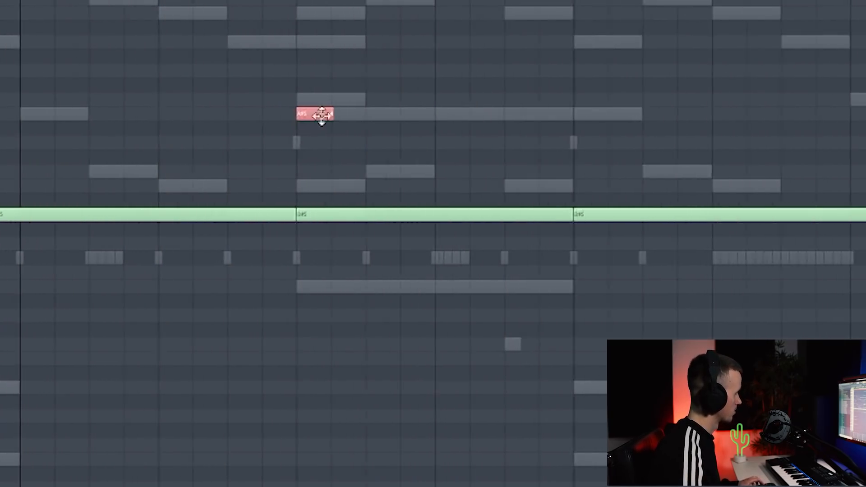
{"action": "left_click_drag", "start_coordinate": [318, 112], "coordinate": [321, 112]}
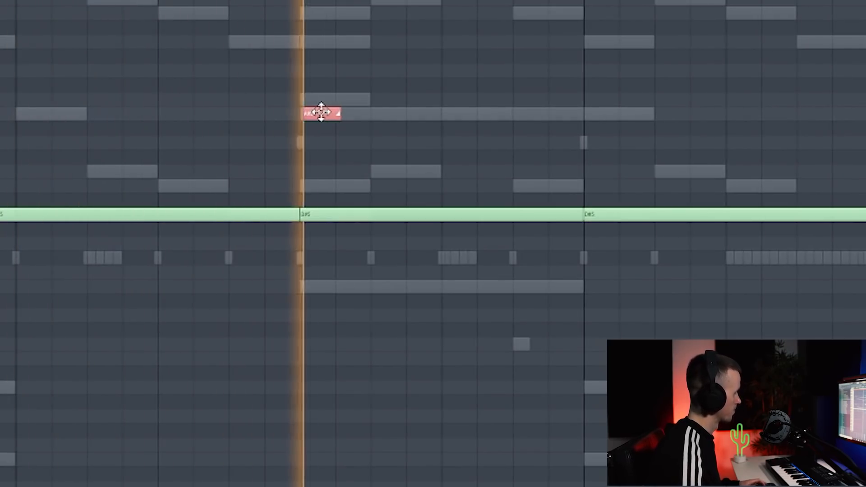
{"action": "scroll", "coordinate": [654, 118], "scroll_direction": "down", "scroll_amount": 2}
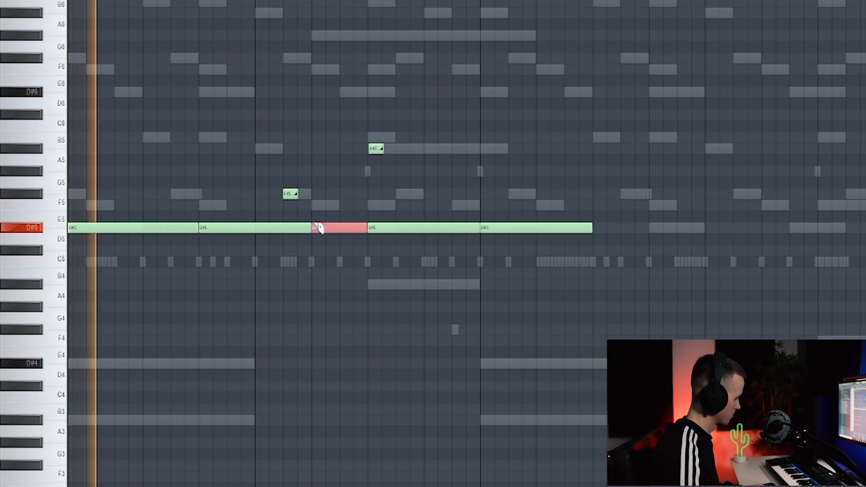
Step: Raise the F#5 slide note in bar 2 by one octave
{"action": "left_click", "coordinate": [290, 194]}
{"action": "key", "text": "ctrl+Up"}
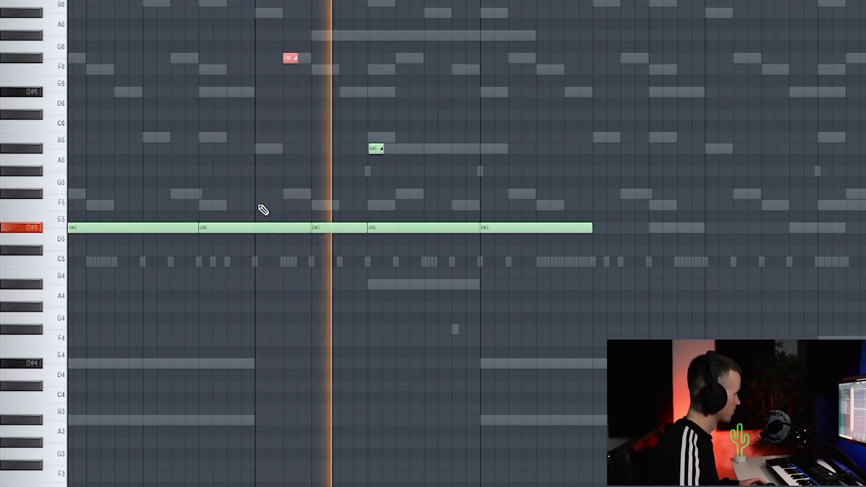
{"action": "key", "text": "ctrl+d"}
{"action": "key", "text": "space"}
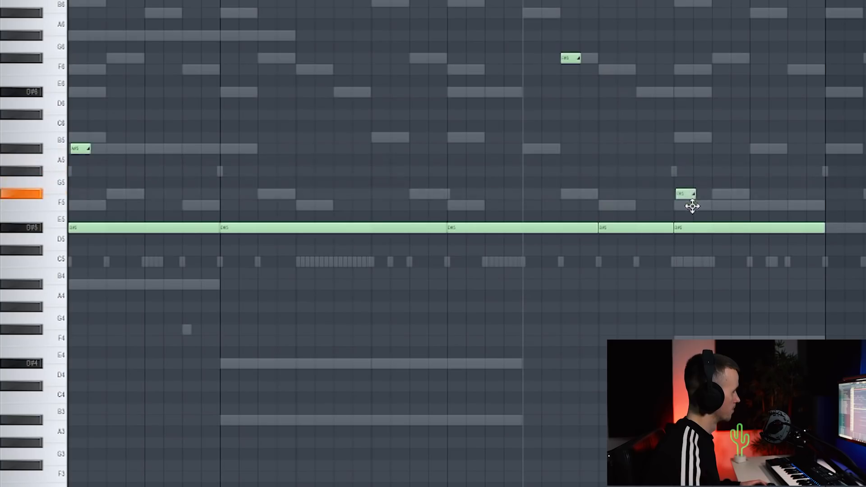
Step: Move the slide note in the middle of bar 4 to F5 and add B5 and A#5 slides near the bar's end
{"action": "key", "text": "space"}
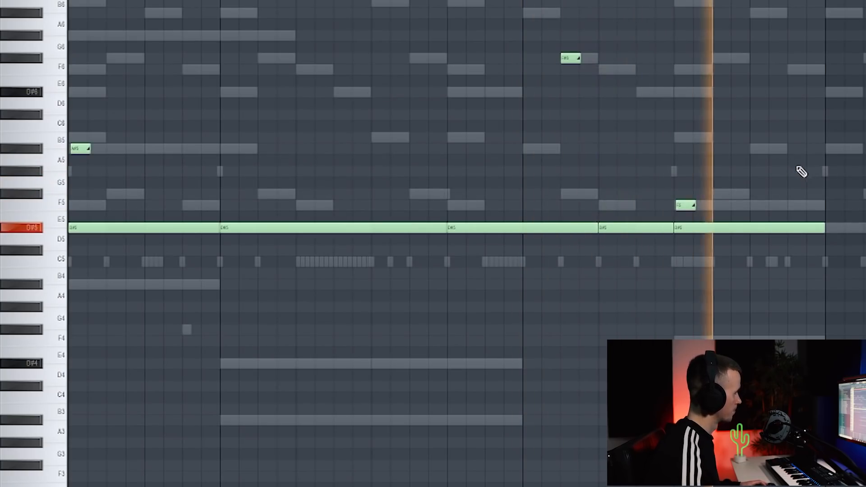
{"action": "key", "text": "space"}
{"action": "left_click", "coordinate": [754, 138]}
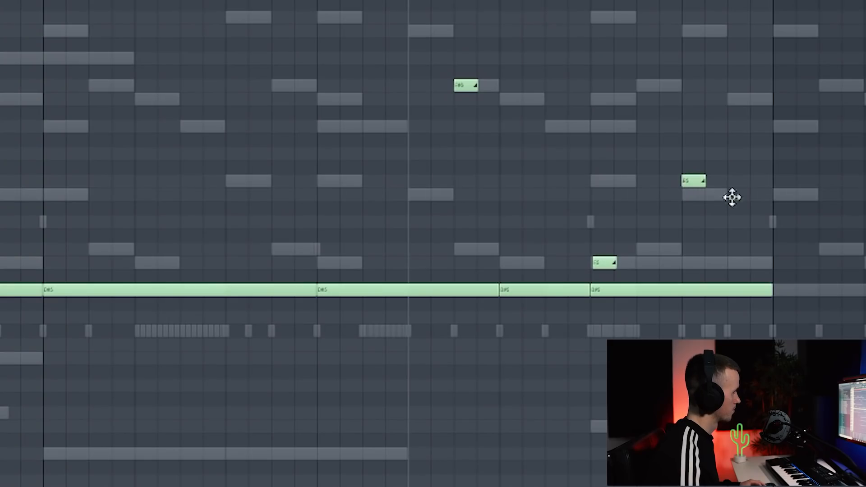
{"action": "left_click", "coordinate": [732, 197]}
Step: Slice the last D#5 note of bar 4 at the starts of the B5 and A#5 slide notes
{"action": "key", "text": "space"}
{"action": "key", "text": "c"}
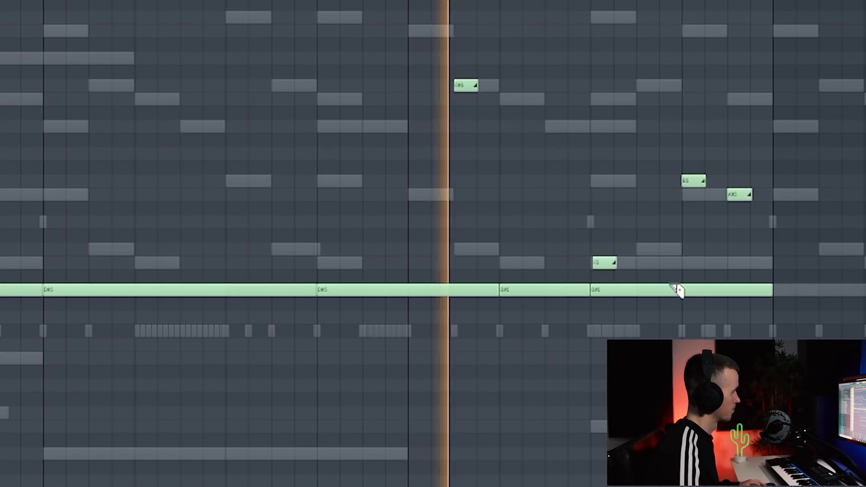
{"action": "left_click_drag", "start_coordinate": [685, 276], "coordinate": [688, 295]}
{"action": "left_click_drag", "start_coordinate": [731, 281], "coordinate": [733, 294]}
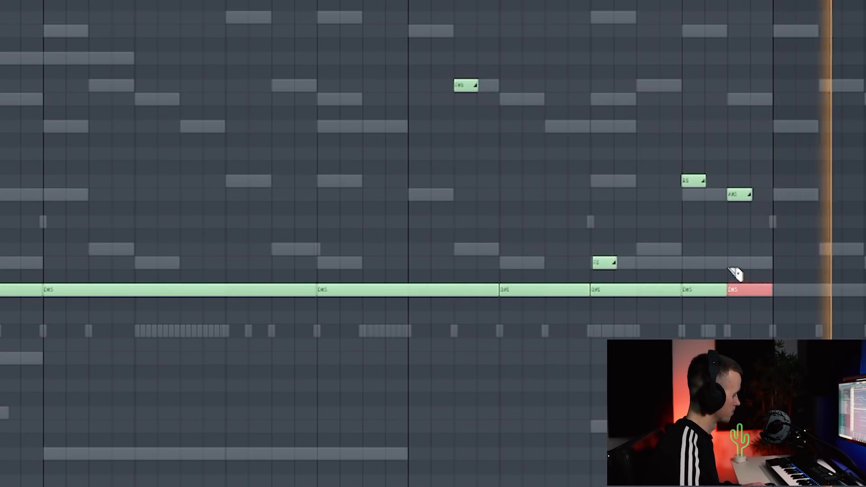
{"action": "key", "text": "space"}
{"action": "key", "text": "space"}
Step: Shorten the final B5 and A#5 slide notes and repeat the four-bar 808 pattern through bar 8
{"action": "key", "text": "p"}
{"action": "left_click_drag", "start_coordinate": [763, 208], "coordinate": [687, 184], "text": "ctrl"}
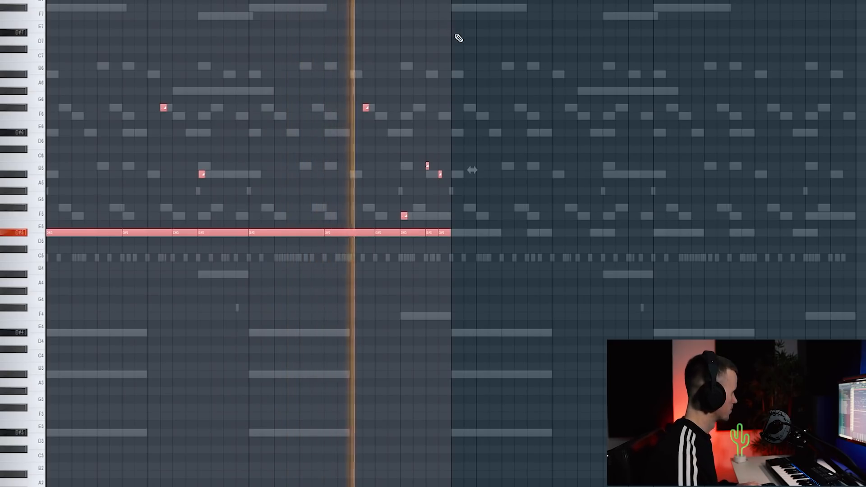
{"action": "key", "text": "ctrl+b"}
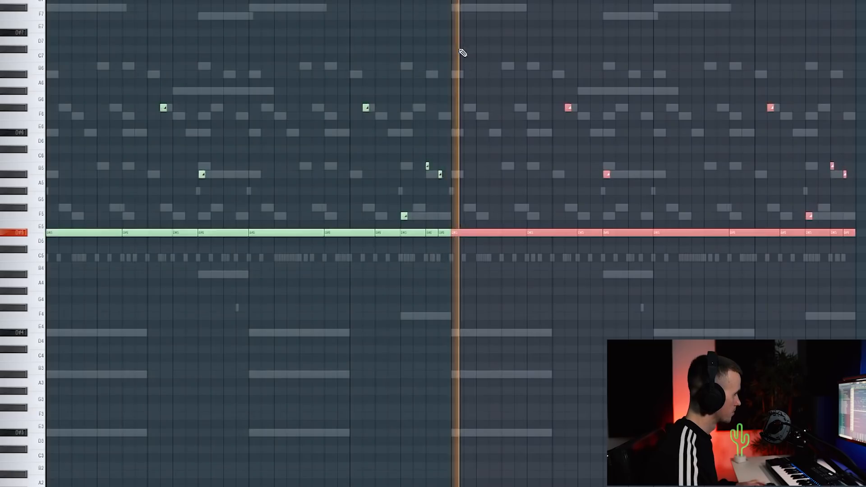
{"action": "key", "text": "ctrl+d"}
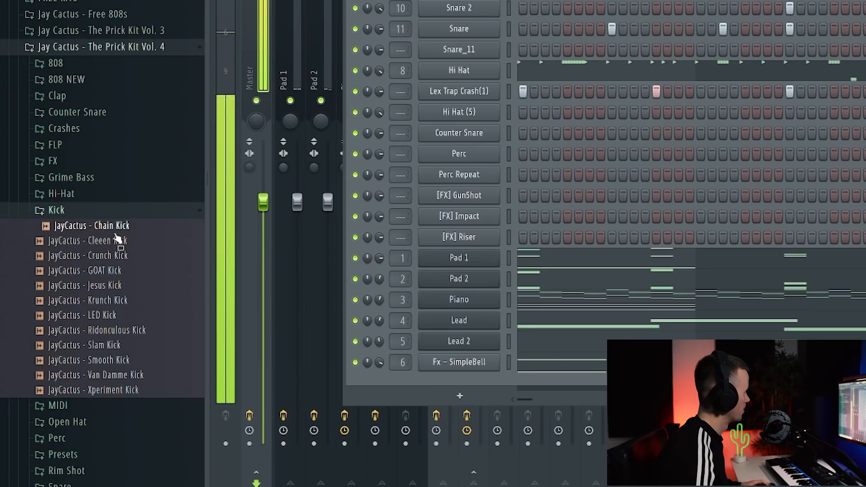
Step: Load JayCactus - GOAT Kick into the Kick channel and place hits on steps 1, 11, 13 and 21
{"action": "left_click_drag", "start_coordinate": [116, 272], "coordinate": [166, 86]}
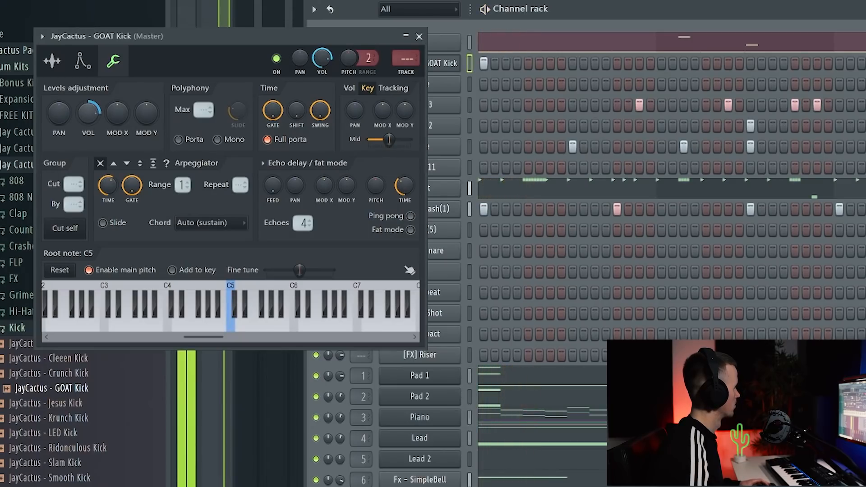
{"action": "left_click", "coordinate": [420, 36]}
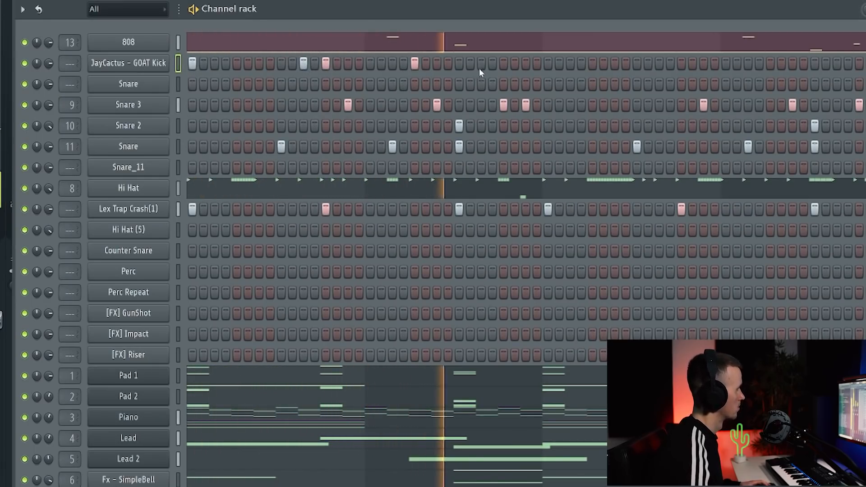
Step: Add kick hits on steps 33, 45, 47, 53 and 61 and repeat the four-bar kick pattern through bar 8
{"action": "left_click", "coordinate": [547, 65]}
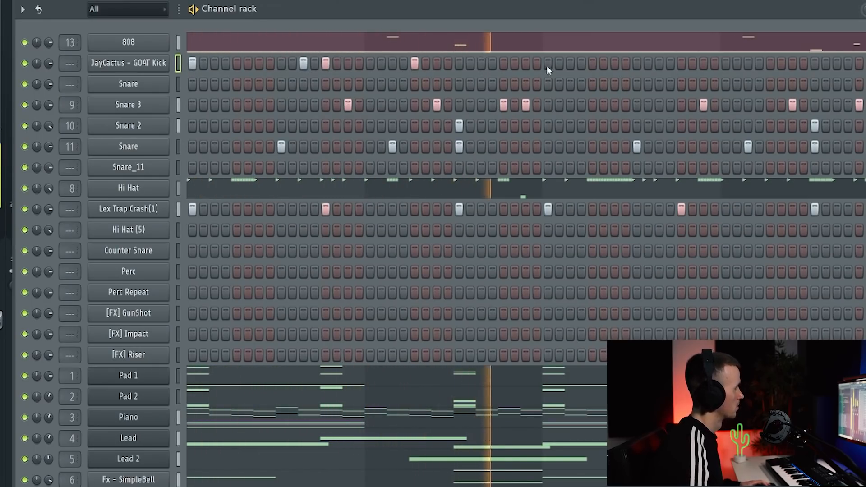
{"action": "left_click", "coordinate": [681, 64]}
{"action": "left_click", "coordinate": [770, 64]}
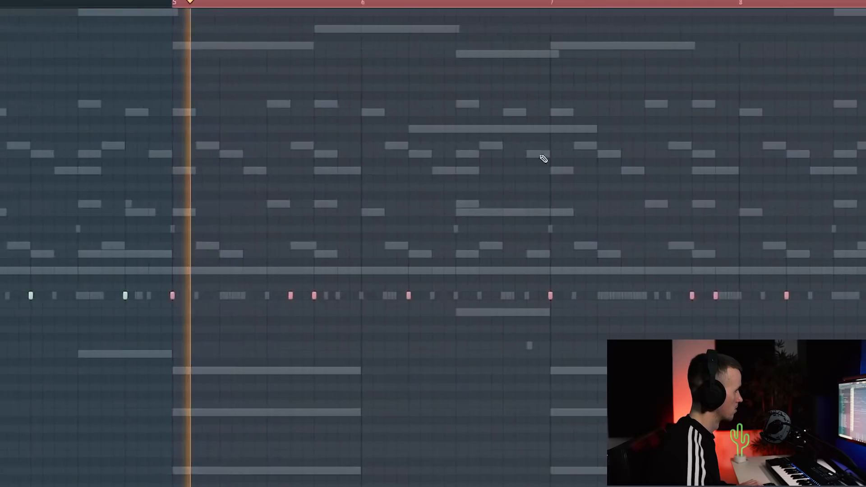
{"action": "scroll", "coordinate": [543, 180], "scroll_direction": "down", "scroll_amount": 2}
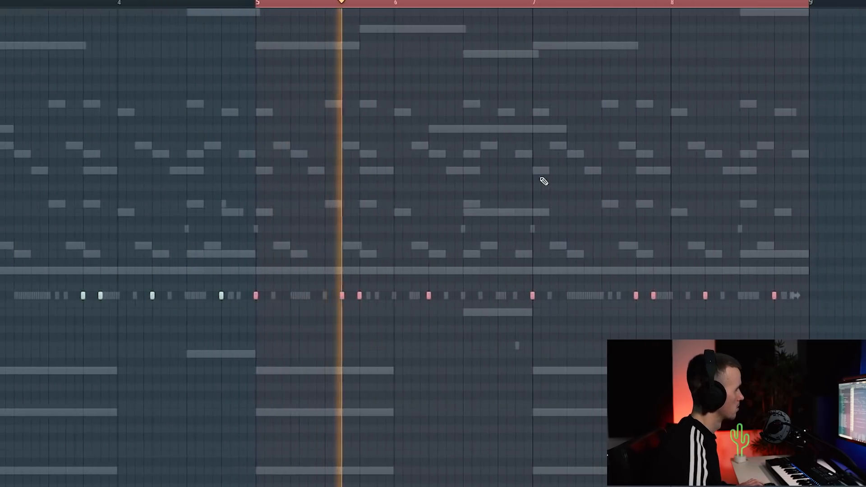
{"action": "scroll", "coordinate": [544, 181], "scroll_direction": "down", "scroll_amount": 1}
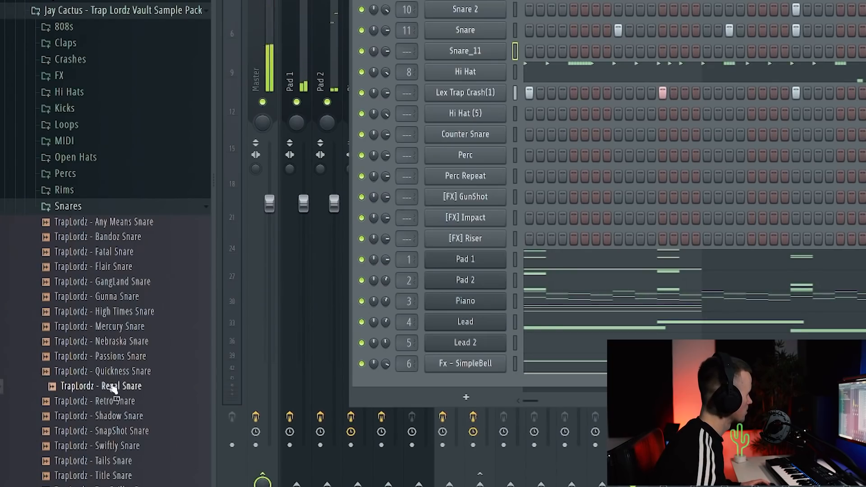
Step: Load TrapLordz - Regal Snare into the Snare_11 channel and program three consecutive hits plus three descending lower hits in the last bar
{"action": "left_click_drag", "start_coordinate": [113, 388], "coordinate": [451, 71]}
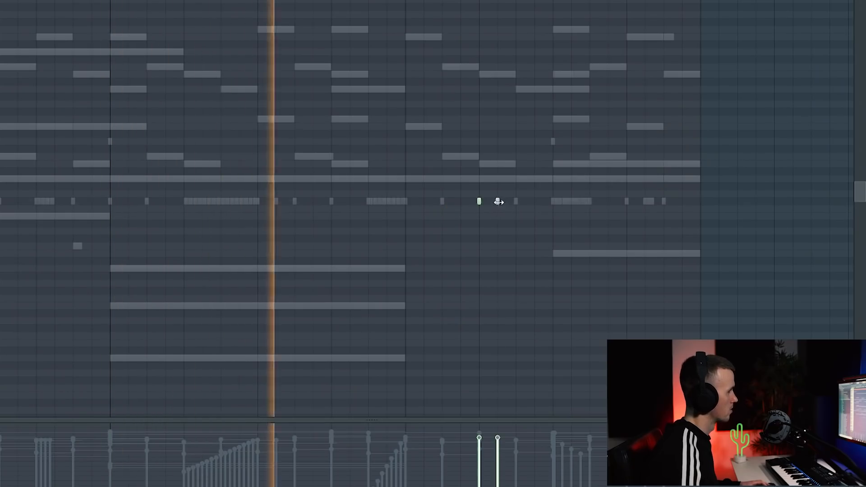
{"action": "left_click", "coordinate": [516, 201]}
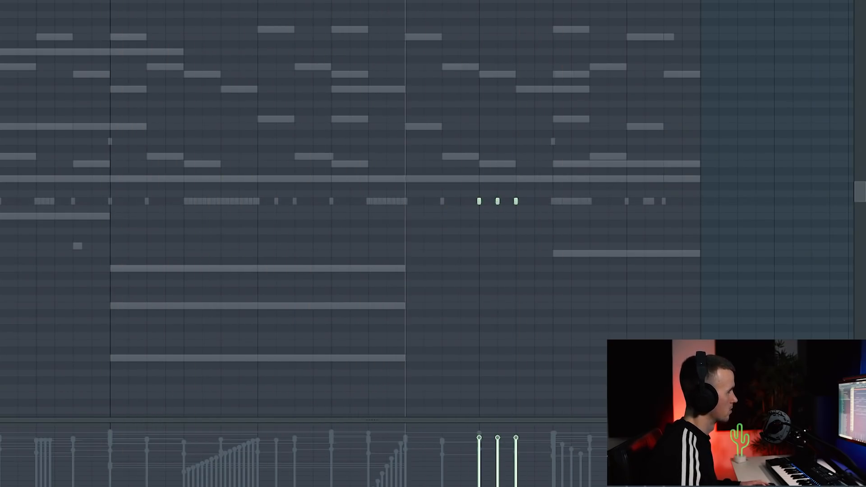
{"action": "scroll", "coordinate": [573, 202], "scroll_direction": "up", "scroll_amount": 2}
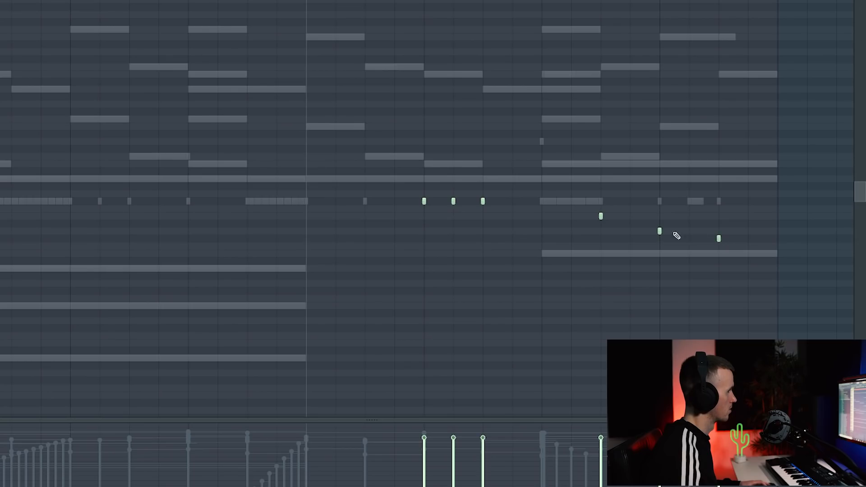
Step: Lengthen the second descending snare hit, chop it into a four-note roll, and lower the velocities of the roll and final hit
{"action": "key", "text": "space"}
{"action": "left_click_drag", "start_coordinate": [663, 231], "coordinate": [680, 232]}
{"action": "right_click", "coordinate": [681, 234]}
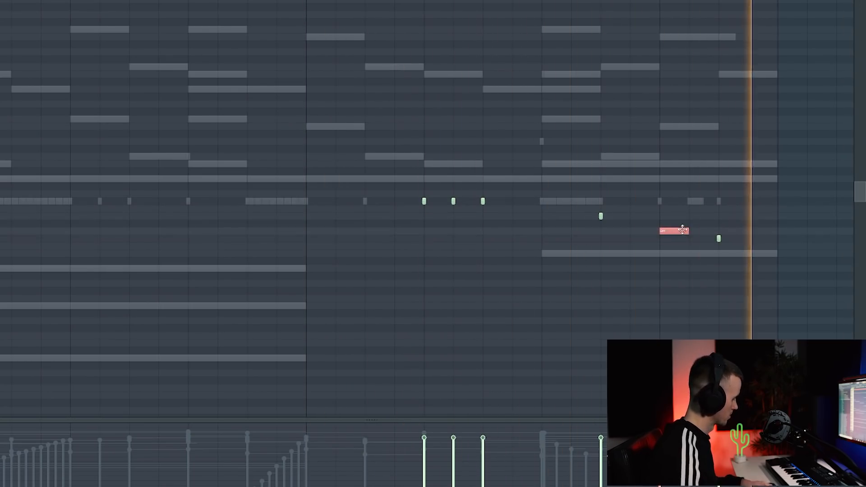
{"action": "key", "text": "alt+u"}
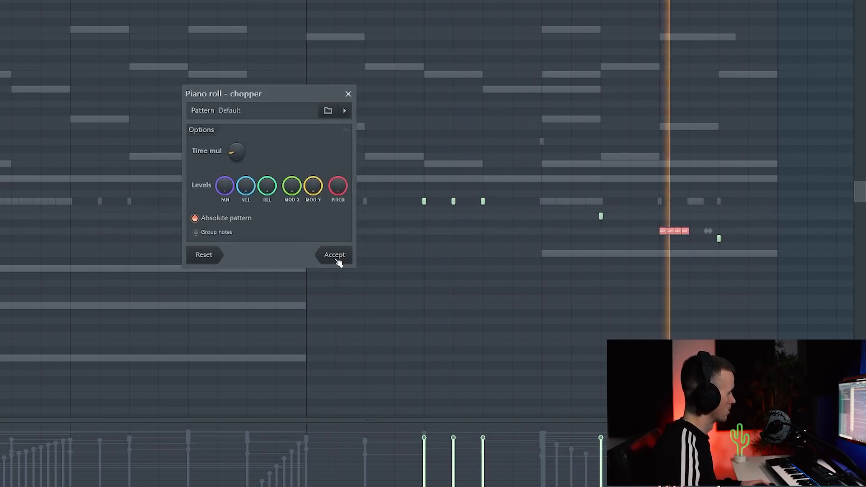
{"action": "left_click", "coordinate": [335, 256]}
{"action": "scroll", "coordinate": [411, 257], "scroll_direction": "down", "scroll_amount": 2}
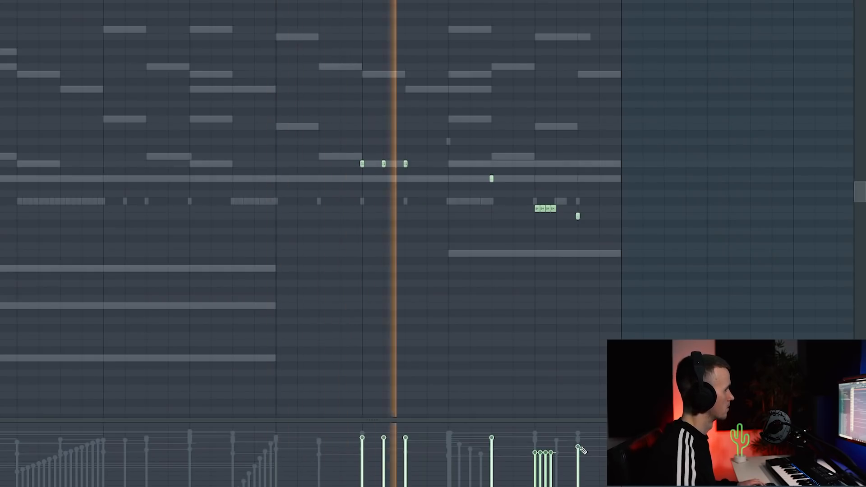
{"action": "scroll", "coordinate": [509, 345], "scroll_direction": "down", "scroll_amount": 4}
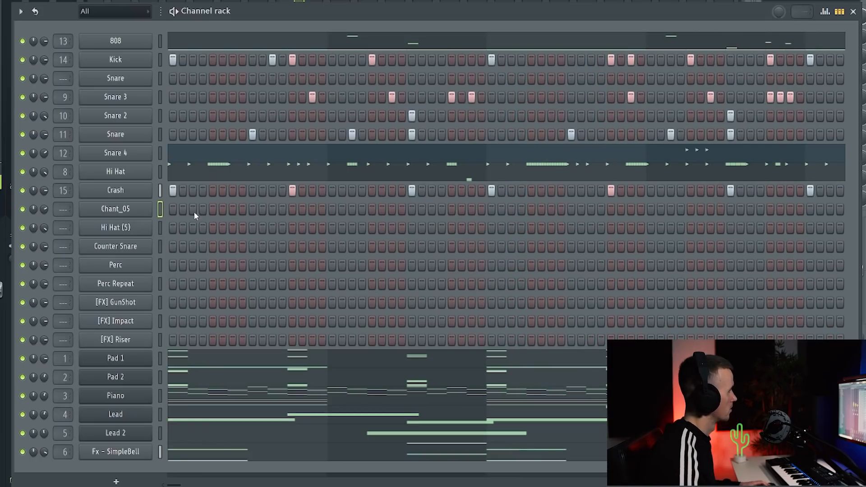
Step: Add Chant_05 hits on steps 5, 29, 37 and 61 while the pattern plays
{"action": "key", "text": "space"}
{"action": "left_click", "coordinate": [212, 209]}
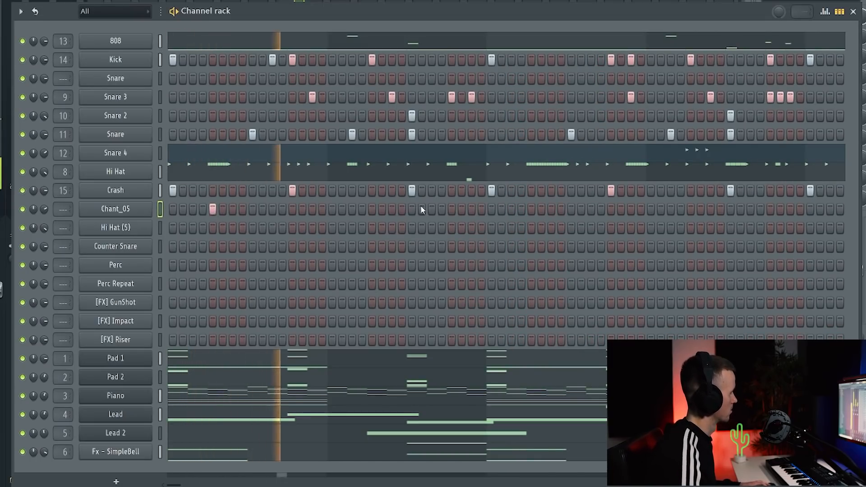
{"action": "left_click", "coordinate": [452, 210]}
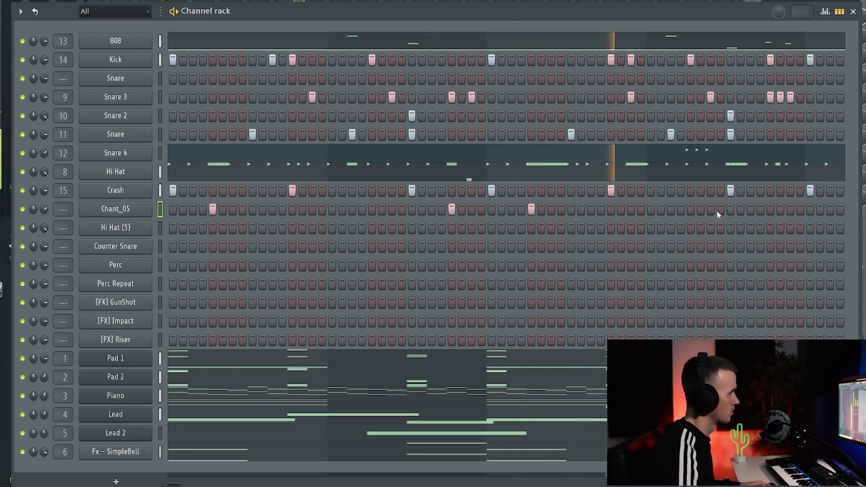
{"action": "left_click", "coordinate": [771, 209]}
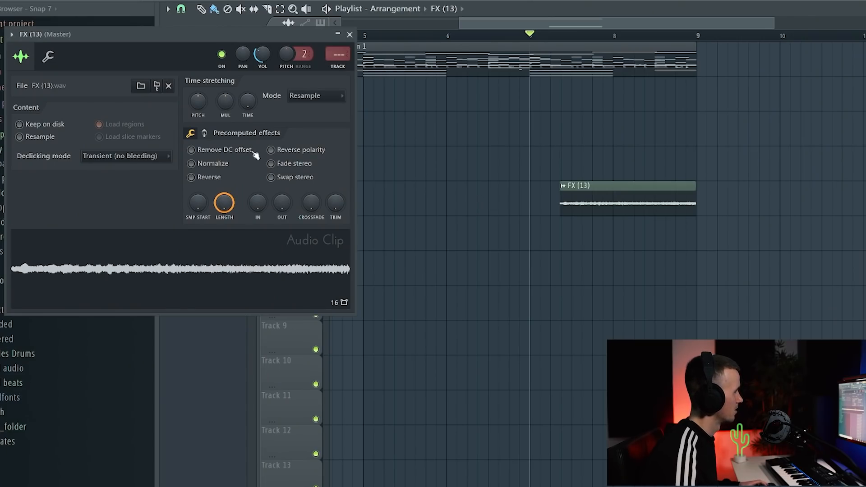
Step: Normalize the FX (13) sample, switch its time-stretching mode, and close its channel settings
{"action": "left_click", "coordinate": [350, 34]}
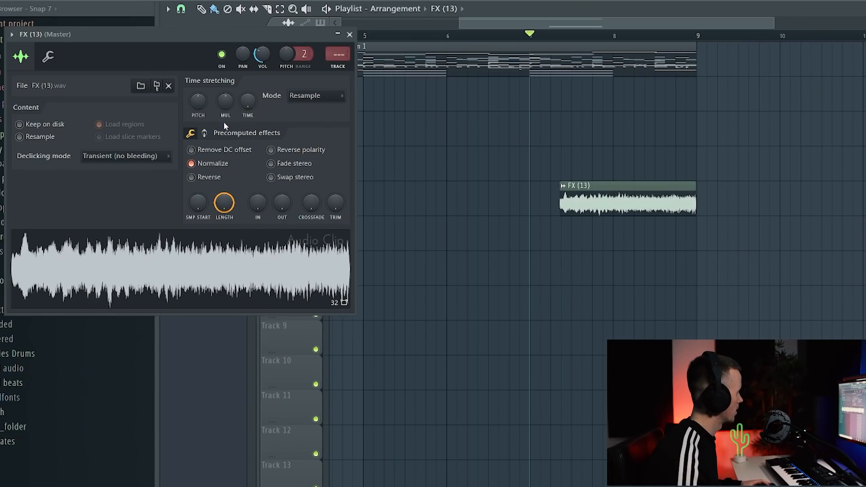
{"action": "left_click", "coordinate": [305, 95]}
{"action": "left_click", "coordinate": [308, 128]}
{"action": "left_click", "coordinate": [476, 43]}
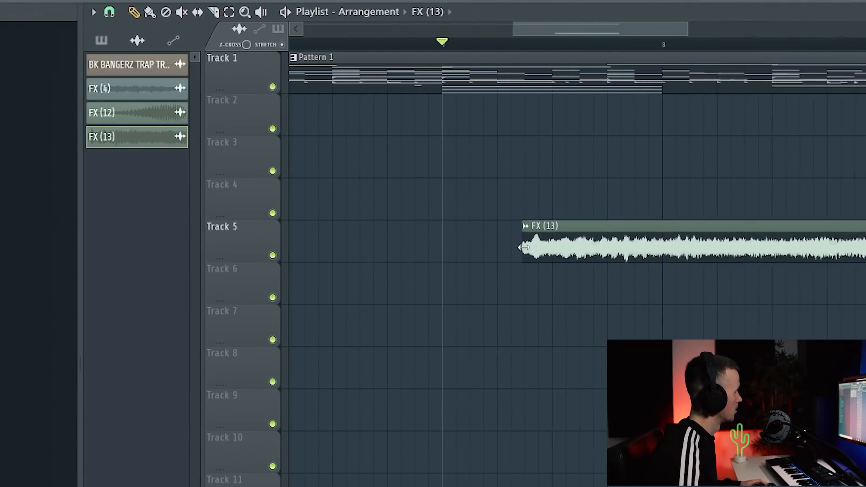
Step: Shorten the FX (13) clip from its start so it runs from halfway through bar 7 to bar 9
{"action": "left_click_drag", "start_coordinate": [684, 261], "coordinate": [710, 249]}
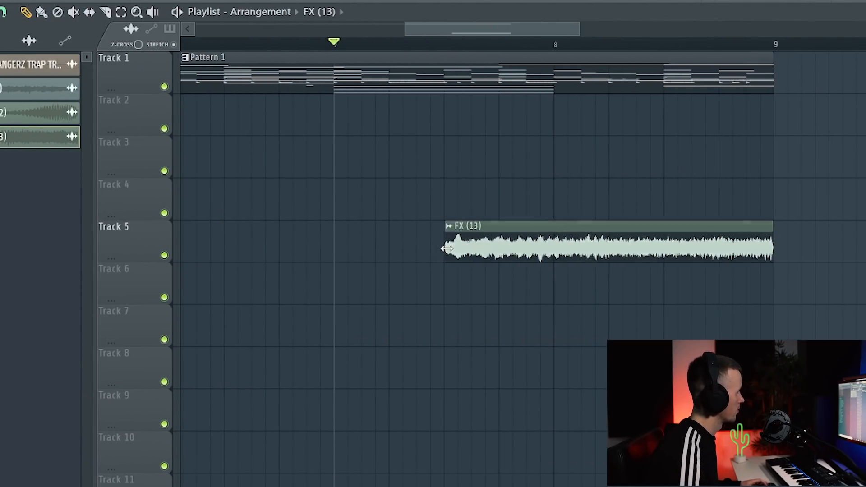
{"action": "scroll", "coordinate": [446, 248], "scroll_direction": "up", "scroll_amount": 3}
{"action": "left_click_drag", "start_coordinate": [448, 249], "coordinate": [446, 249]}
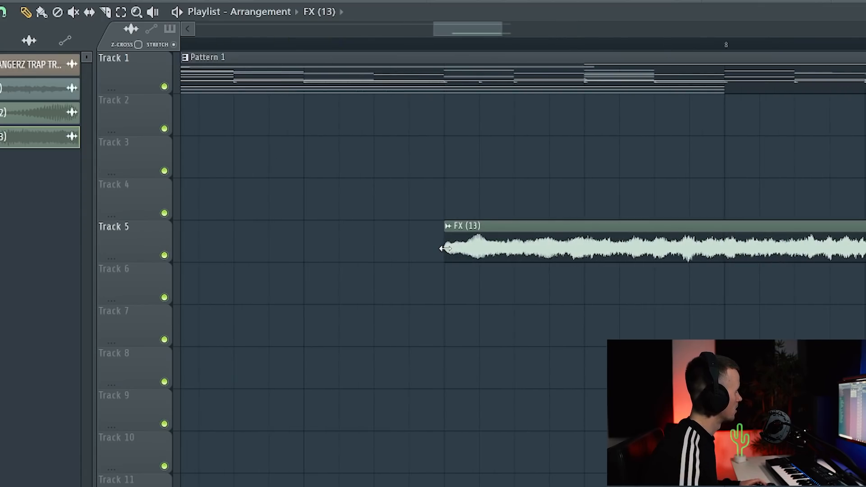
Step: Create a volume automation clip over the FX (13) clip and play the section back
{"action": "right_click", "coordinate": [446, 248]}
{"action": "mouse_move", "coordinate": [582, 349]}
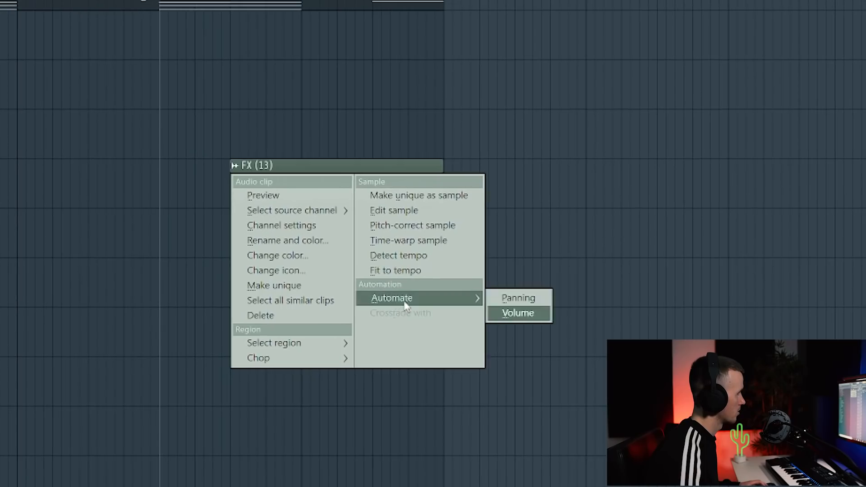
{"action": "left_click", "coordinate": [519, 314]}
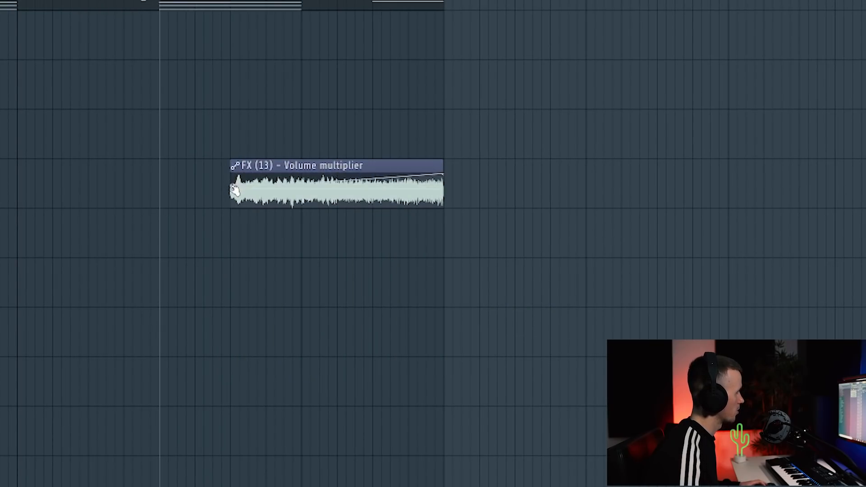
{"action": "key", "text": "space"}
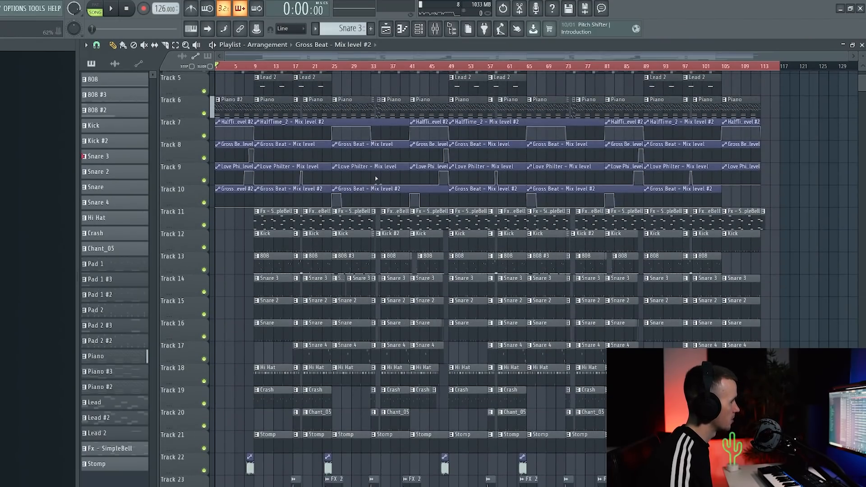
Step: Examine the full song arrangement, from the pad and lead tracks down to the FX and transition clips
{"action": "scroll", "coordinate": [375, 179], "scroll_direction": "down", "scroll_amount": 4}
{"action": "scroll", "coordinate": [390, 407], "scroll_direction": "up", "scroll_amount": 2}
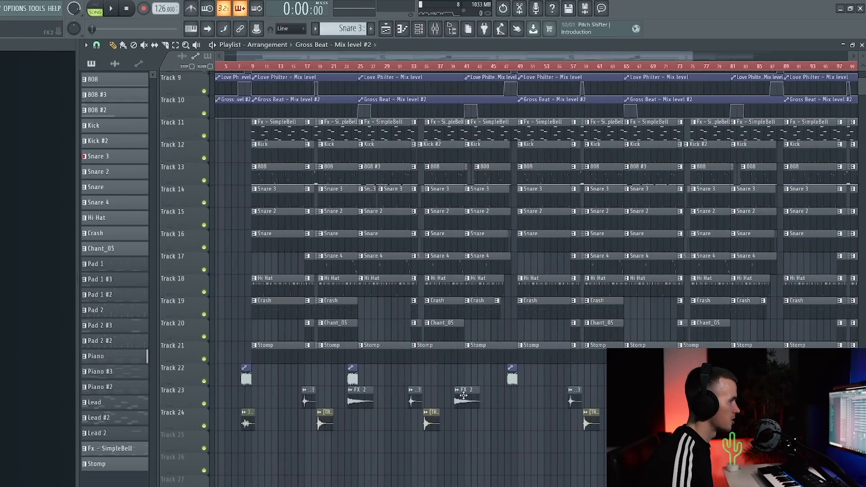
{"action": "scroll", "coordinate": [463, 395], "scroll_direction": "down", "scroll_amount": 2}
{"action": "scroll", "coordinate": [462, 308], "scroll_direction": "up", "scroll_amount": 5}
{"action": "scroll", "coordinate": [426, 262], "scroll_direction": "down", "scroll_amount": 2}
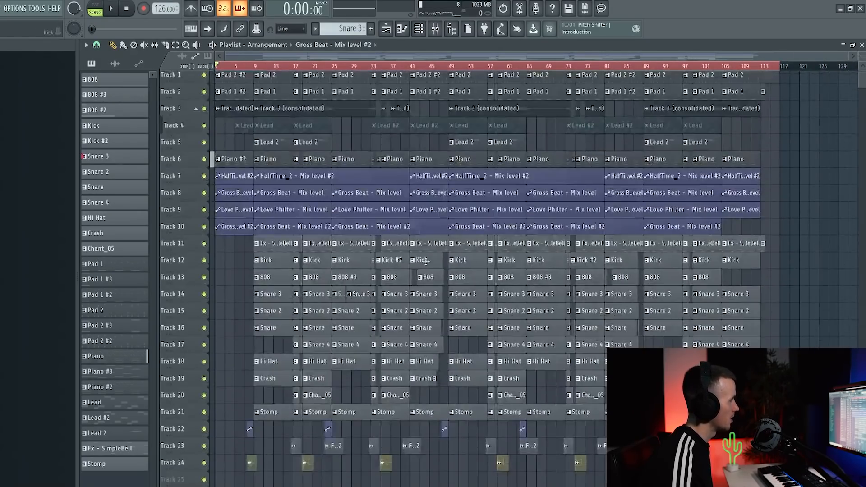
{"action": "scroll", "coordinate": [419, 260], "scroll_direction": "up", "scroll_amount": 1}
{"action": "scroll", "coordinate": [226, 104], "scroll_direction": "up", "scroll_amount": 1}
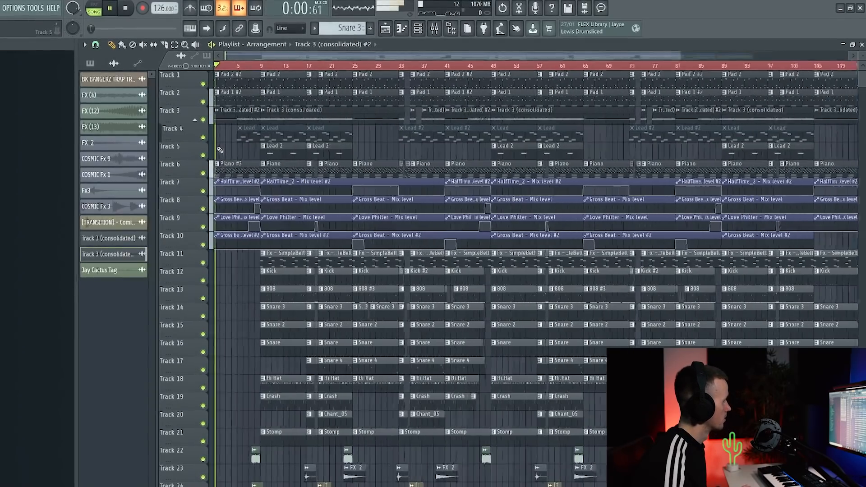
Step: Follow playback of the arrangement from the intro to bar 33, examining the drum entries and the HalfTime, Gross Beat and Love Philter automation
{"action": "scroll", "coordinate": [221, 150], "scroll_direction": "up", "scroll_amount": 4}
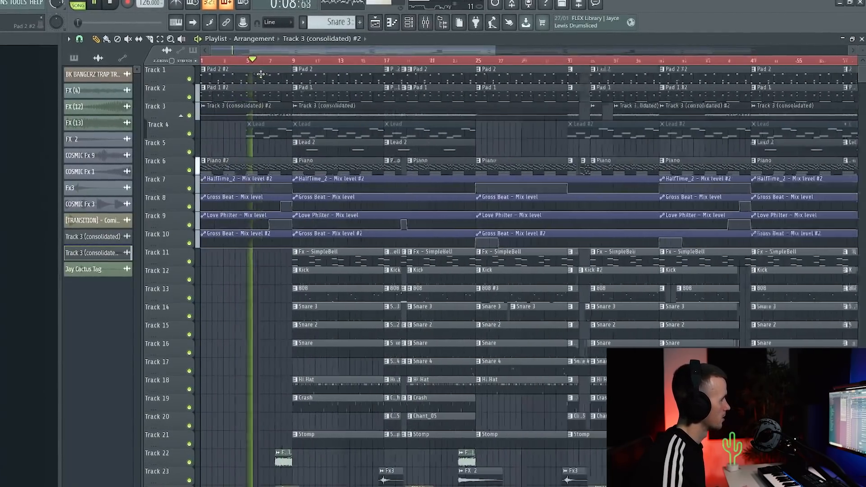
{"action": "scroll", "coordinate": [258, 221], "scroll_direction": "up", "scroll_amount": 2}
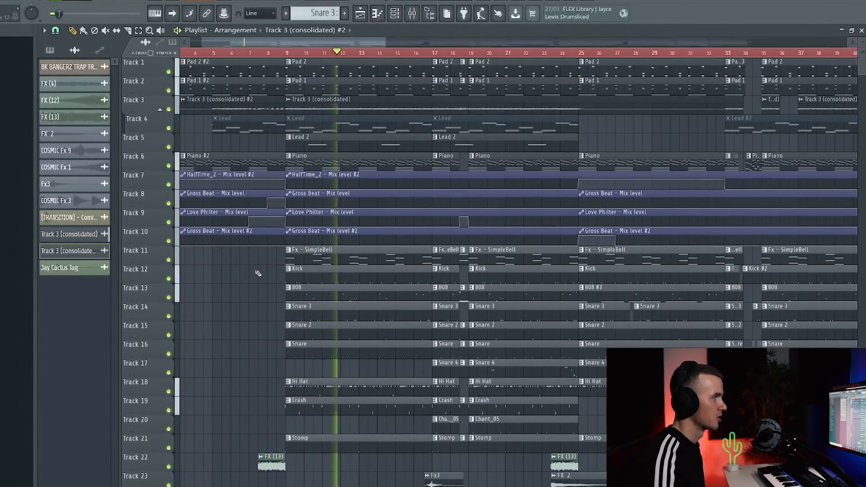
{"action": "scroll", "coordinate": [253, 272], "scroll_direction": "down", "scroll_amount": 3}
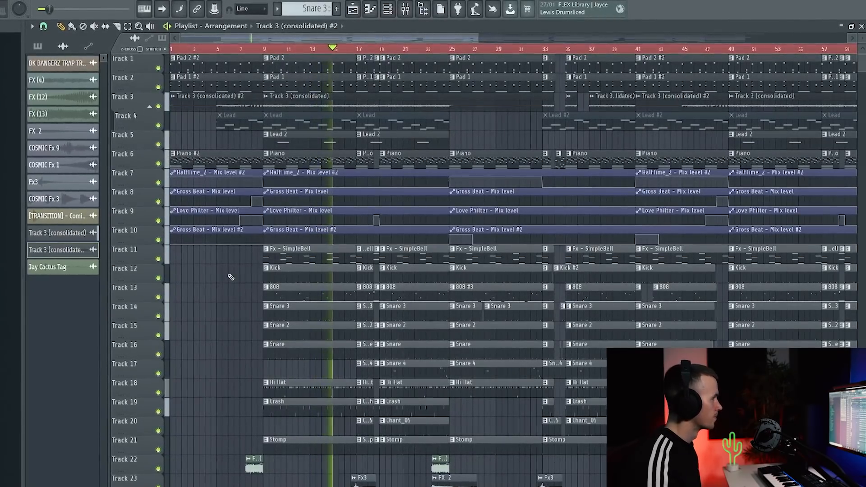
{"action": "scroll", "coordinate": [409, 320], "scroll_direction": "up", "scroll_amount": 3}
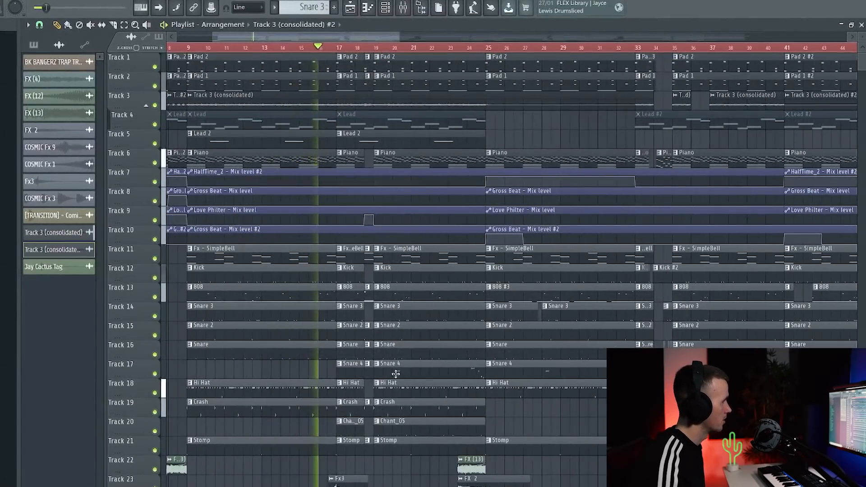
{"action": "scroll", "coordinate": [355, 422], "scroll_direction": "up", "scroll_amount": 2}
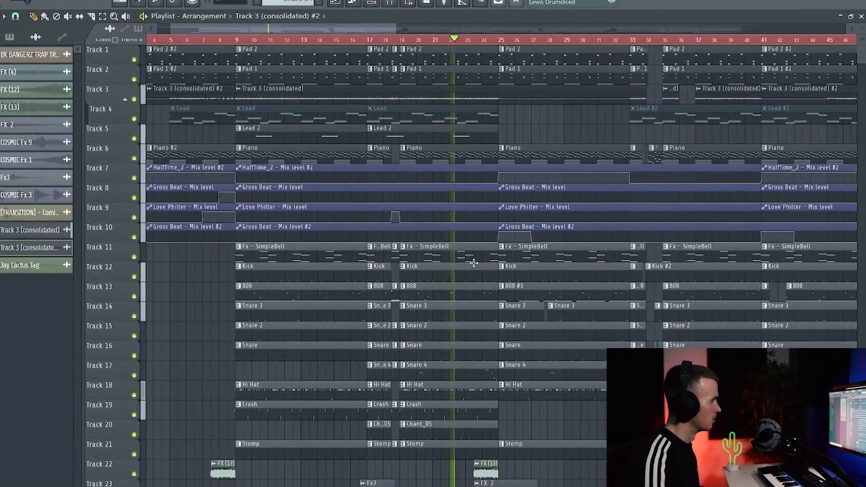
{"action": "scroll", "coordinate": [473, 263], "scroll_direction": "down", "scroll_amount": 3}
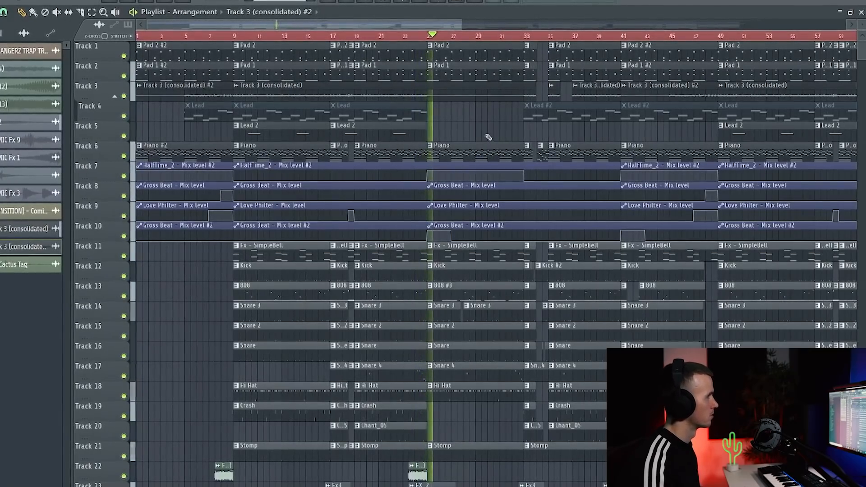
{"action": "scroll", "coordinate": [487, 134], "scroll_direction": "up", "scroll_amount": 3}
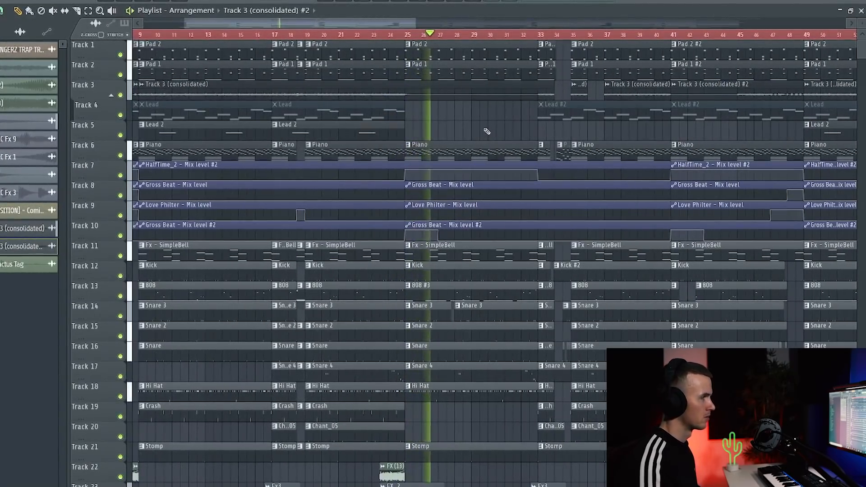
{"action": "scroll", "coordinate": [434, 189], "scroll_direction": "up", "scroll_amount": 2}
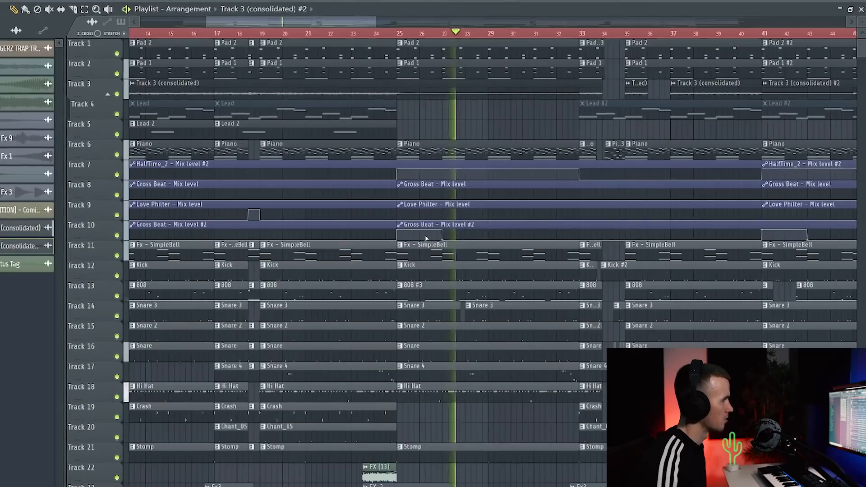
{"action": "scroll", "coordinate": [418, 144], "scroll_direction": "down", "scroll_amount": 2}
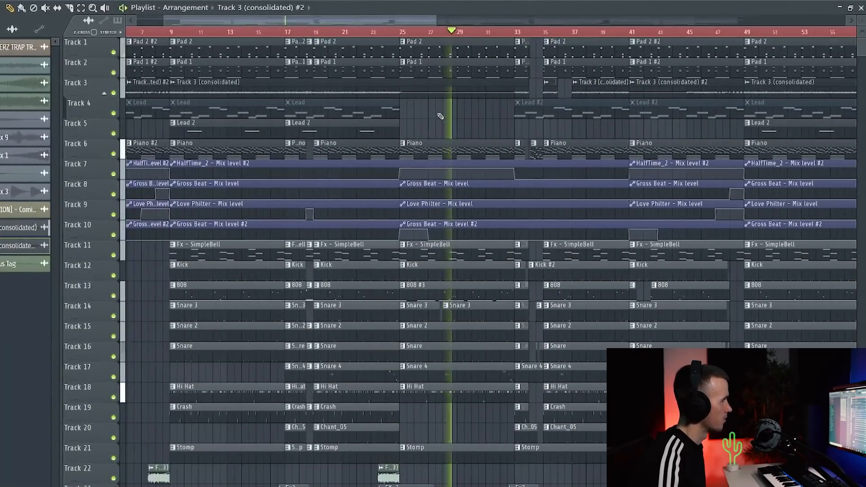
{"action": "scroll", "coordinate": [440, 118], "scroll_direction": "down", "scroll_amount": 3}
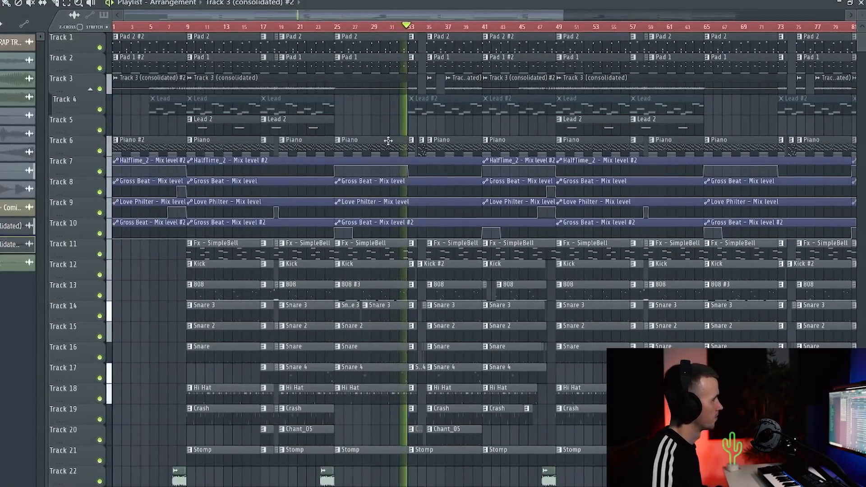
Step: Follow playback from bar 33 to about bar 58, examining the drum dropouts, section changes and effect automation
{"action": "scroll", "coordinate": [444, 170], "scroll_direction": "up", "scroll_amount": 5}
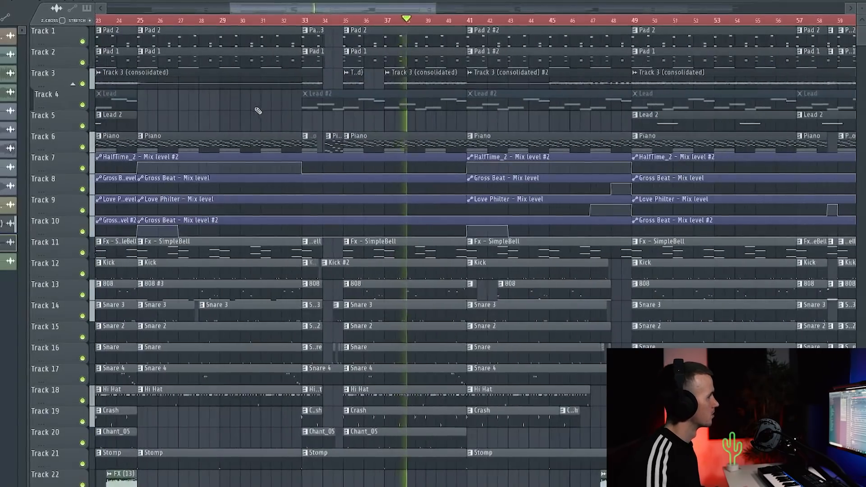
{"action": "scroll", "coordinate": [252, 113], "scroll_direction": "down", "scroll_amount": 4}
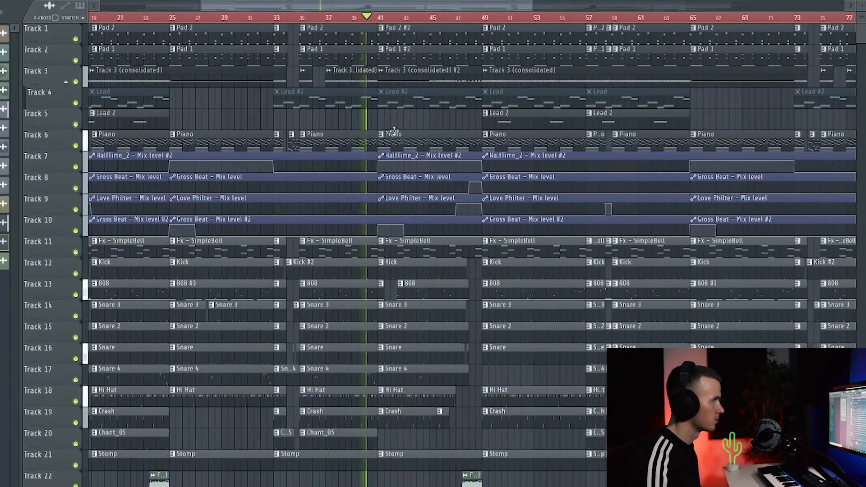
{"action": "scroll", "coordinate": [398, 132], "scroll_direction": "down", "scroll_amount": 2}
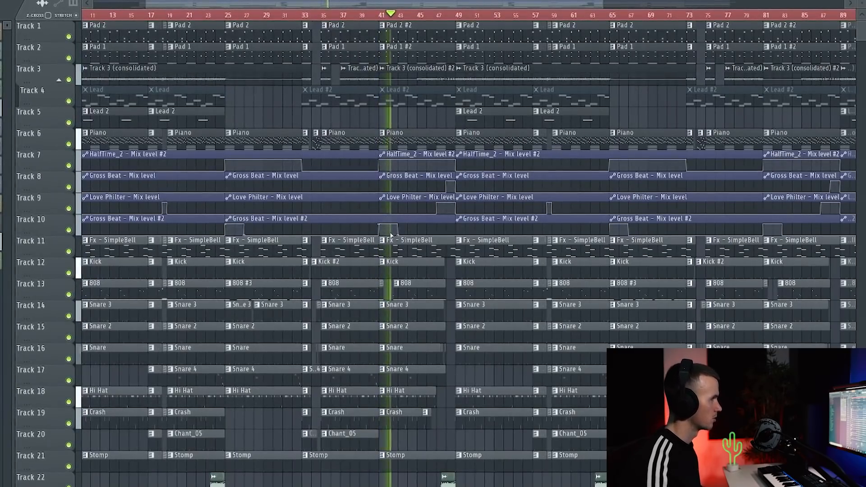
{"action": "scroll", "coordinate": [395, 232], "scroll_direction": "up", "scroll_amount": 2}
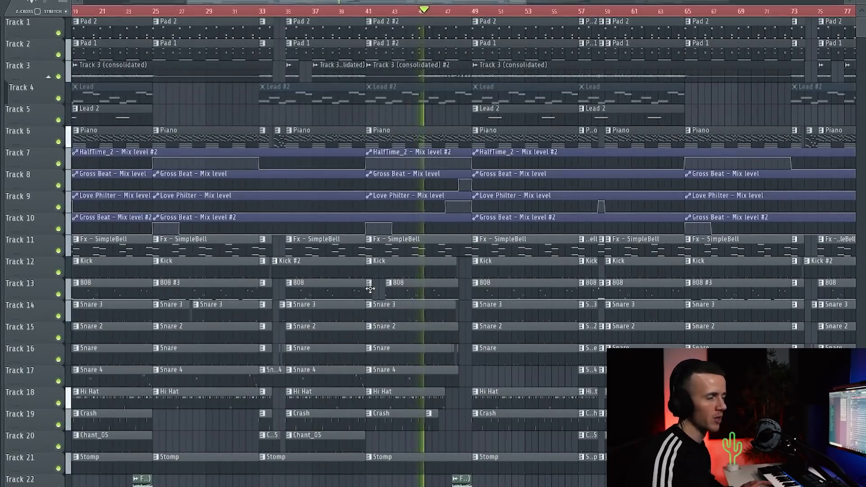
{"action": "scroll", "coordinate": [453, 255], "scroll_direction": "down", "scroll_amount": 5}
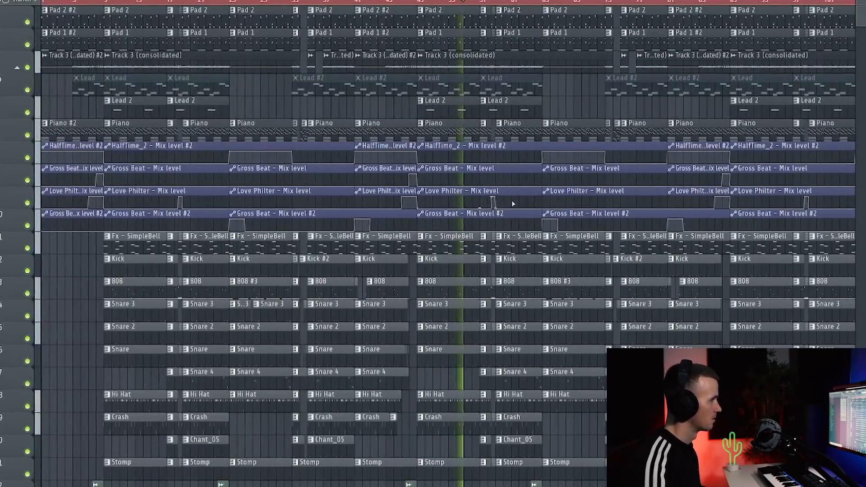
{"action": "scroll", "coordinate": [497, 231], "scroll_direction": "down", "scroll_amount": 2}
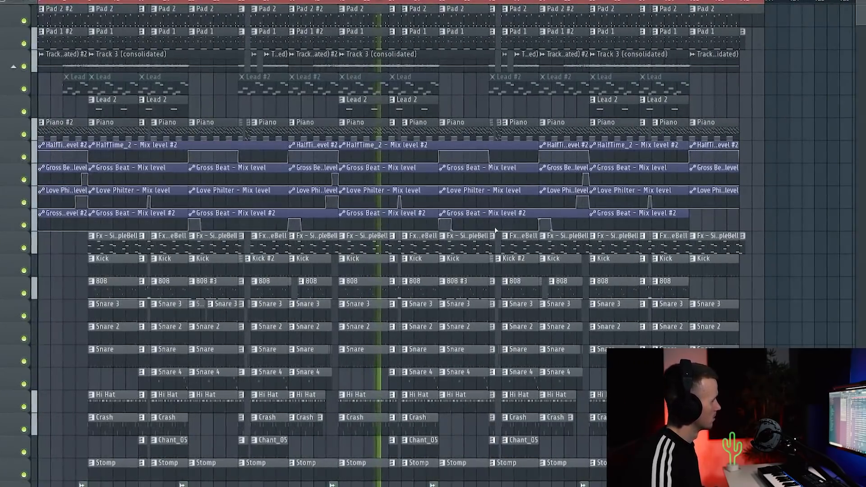
{"action": "scroll", "coordinate": [414, 213], "scroll_direction": "up", "scroll_amount": 3}
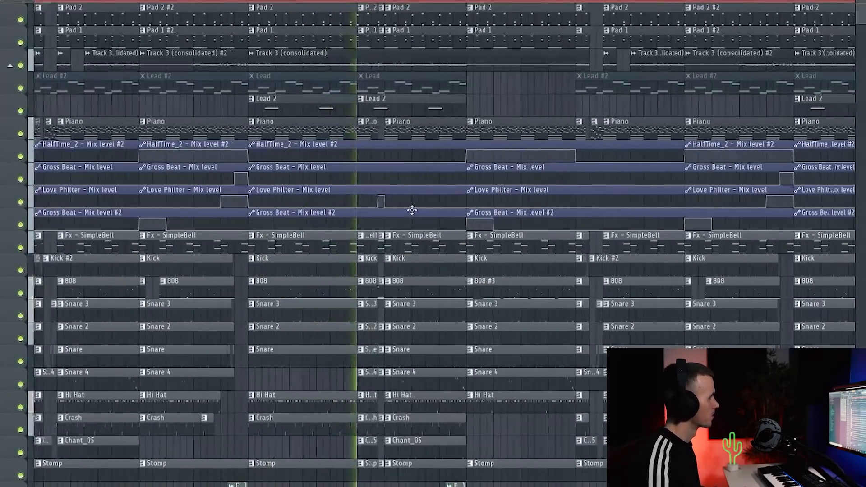
{"action": "scroll", "coordinate": [392, 212], "scroll_direction": "up", "scroll_amount": 3}
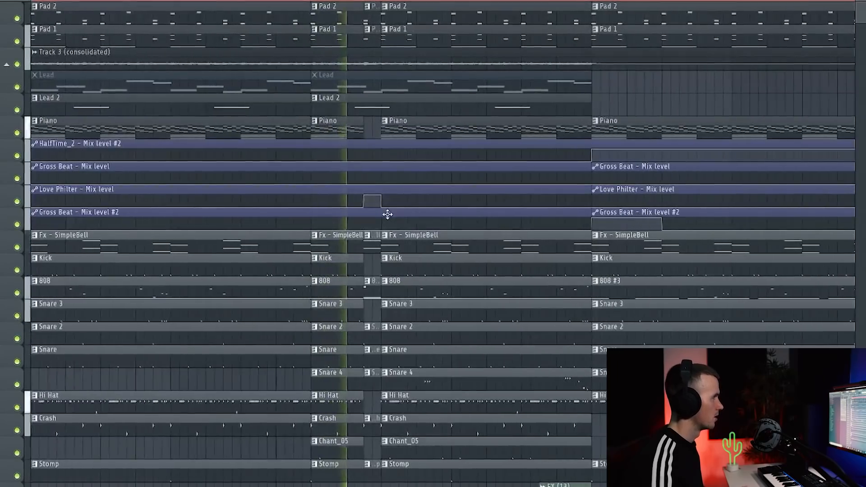
{"action": "scroll", "coordinate": [391, 210], "scroll_direction": "down", "scroll_amount": 3}
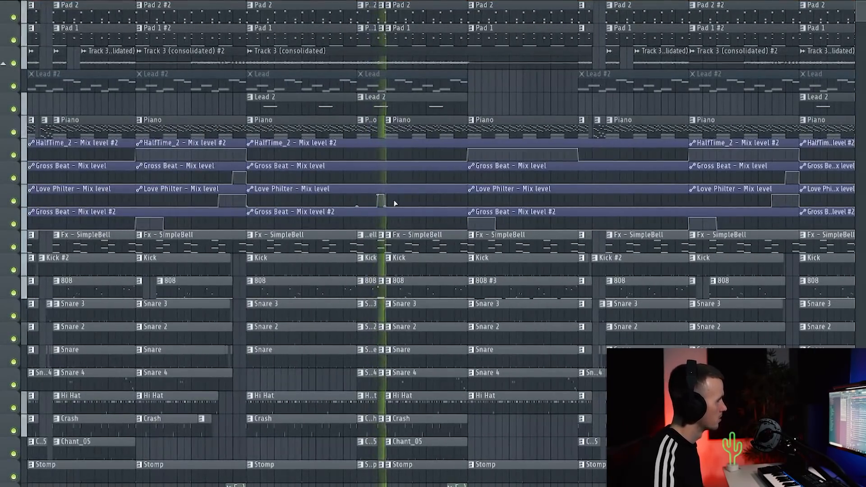